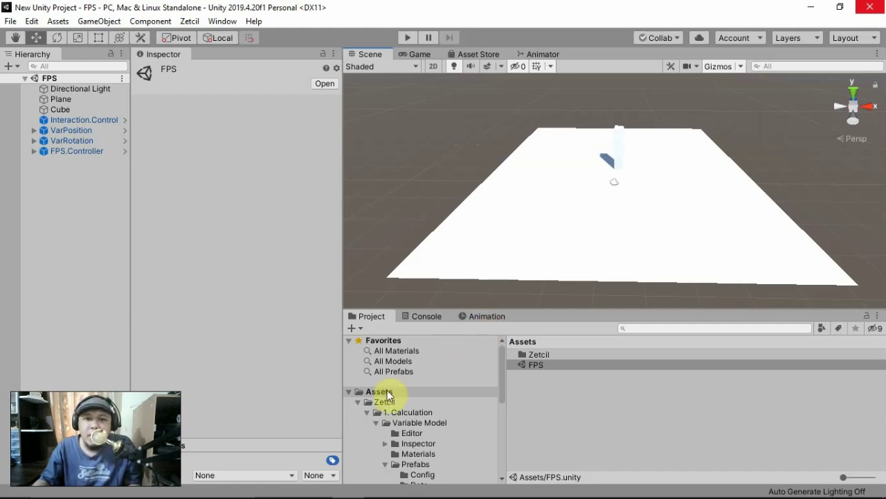
Collapse the Zetcil asset folder, play-test the FPS scene, and stop play mode.
click(358, 402)
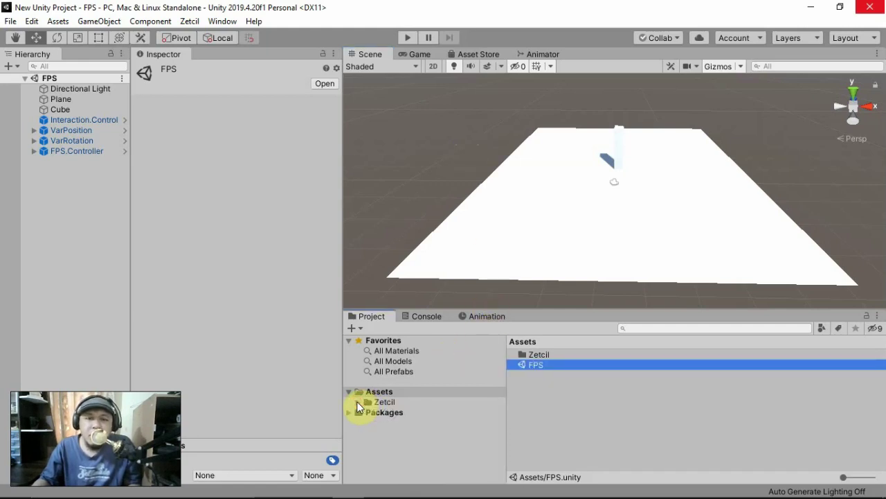
click(409, 37)
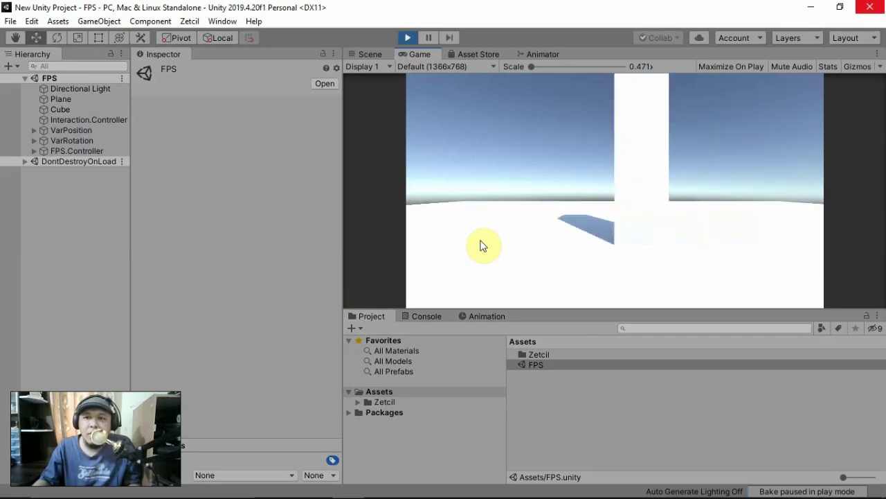
click(589, 203)
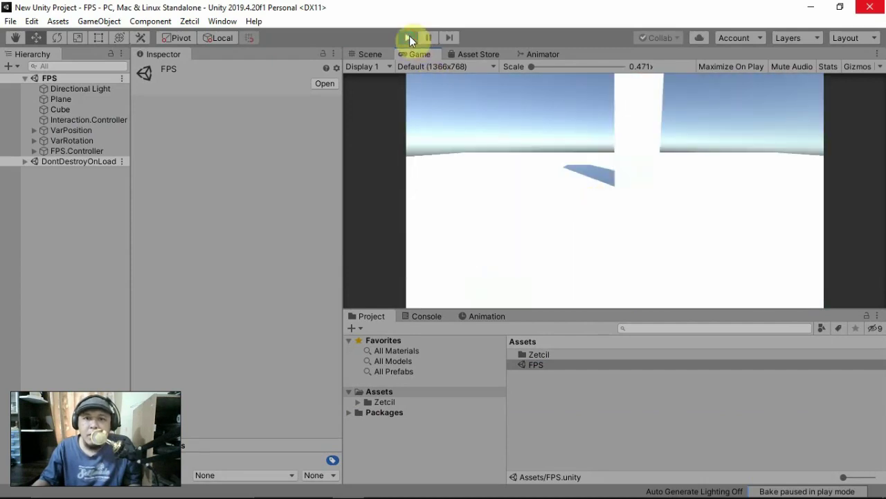
click(408, 37)
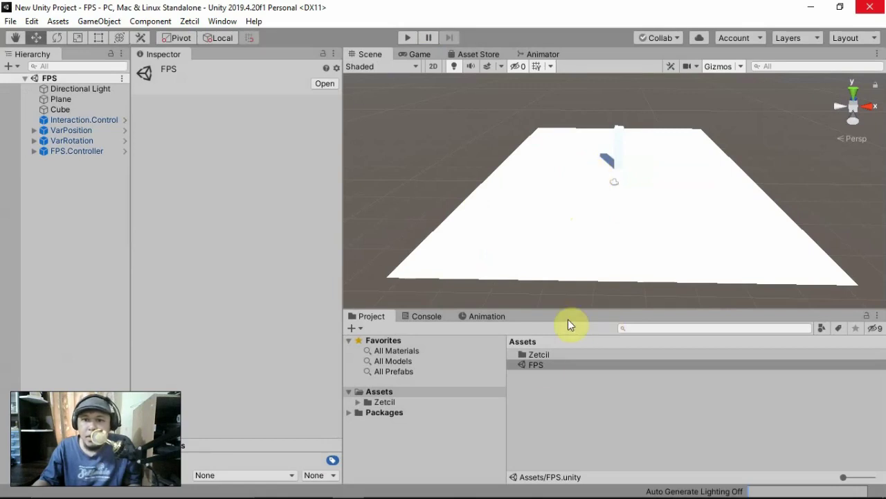
Create a new material named Green in the Assets folder.
right_click(535, 410)
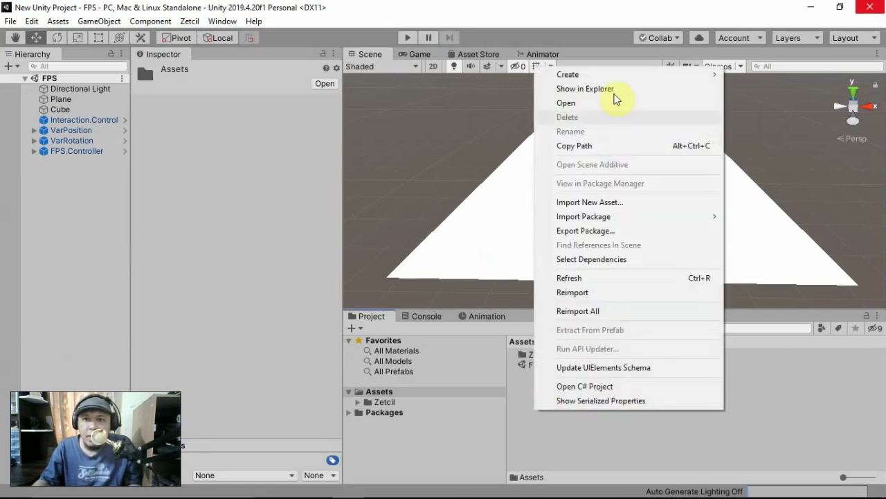
mouse_move(616, 79)
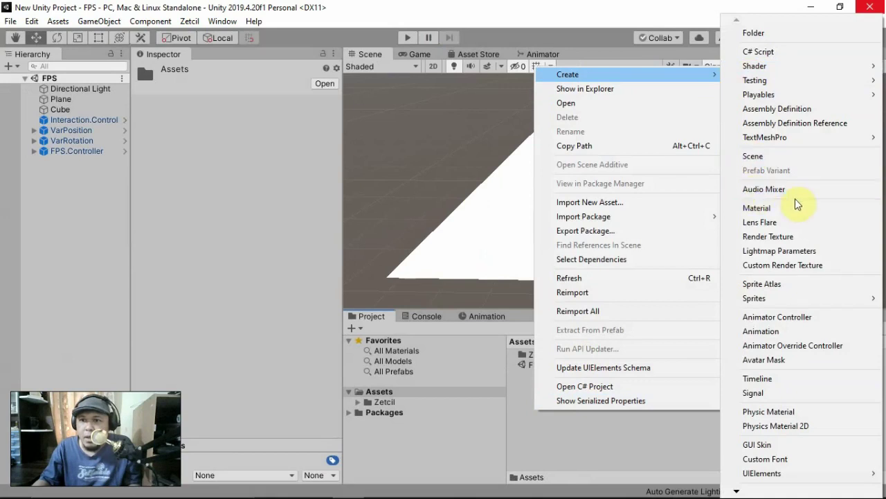
click(674, 289)
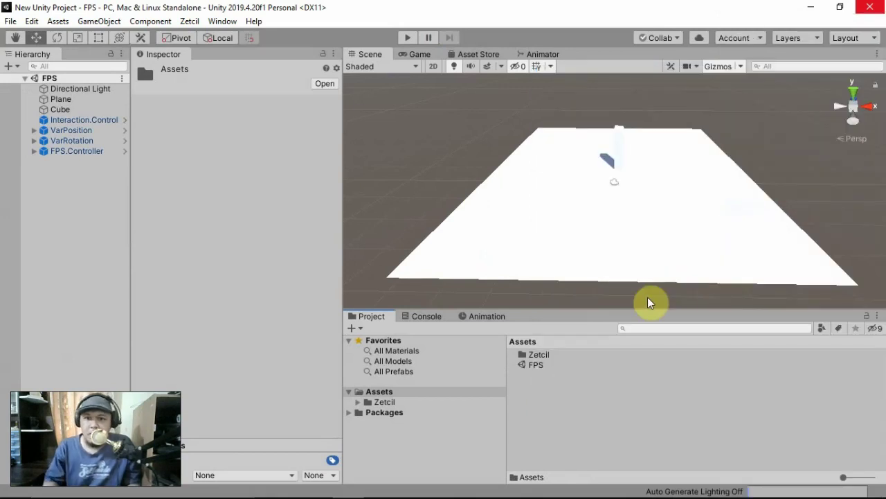
text(Green)
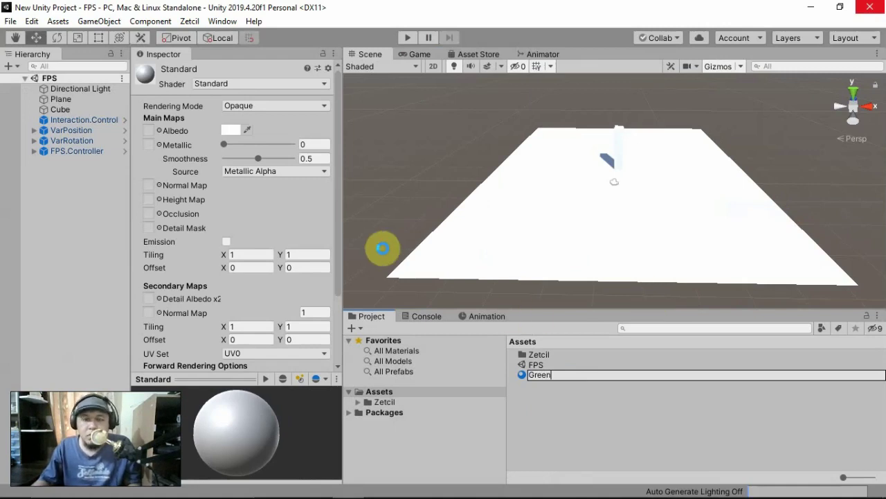
key(Return)
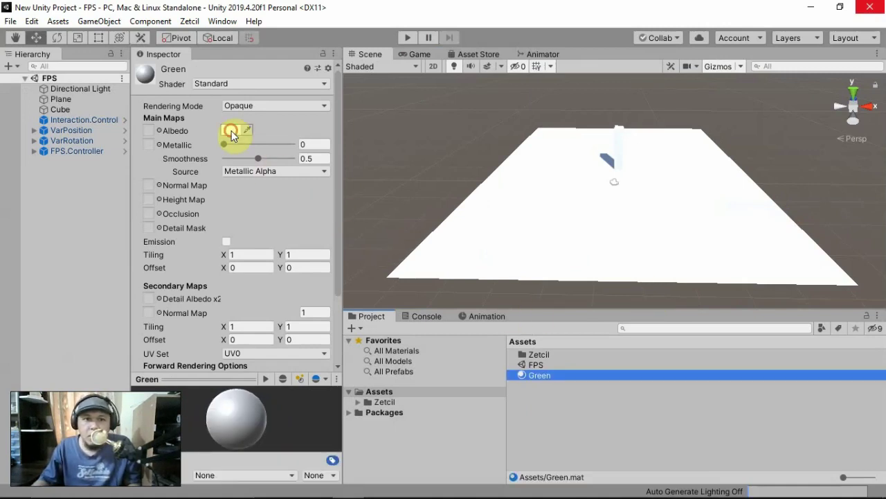
Set the Green material's albedo to a saturated green and apply the material to the ground plane.
click(230, 131)
click(246, 212)
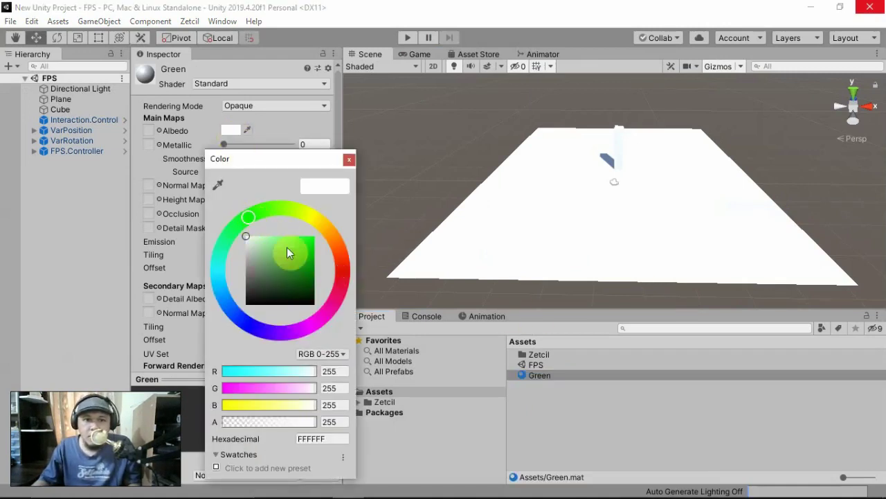
drag(287, 247, 313, 255)
click(349, 159)
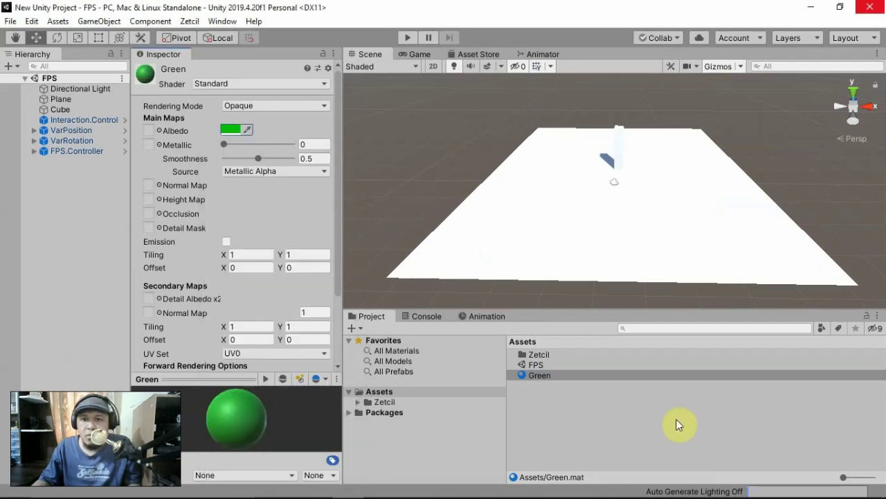
click(552, 378)
drag(551, 378, 628, 257)
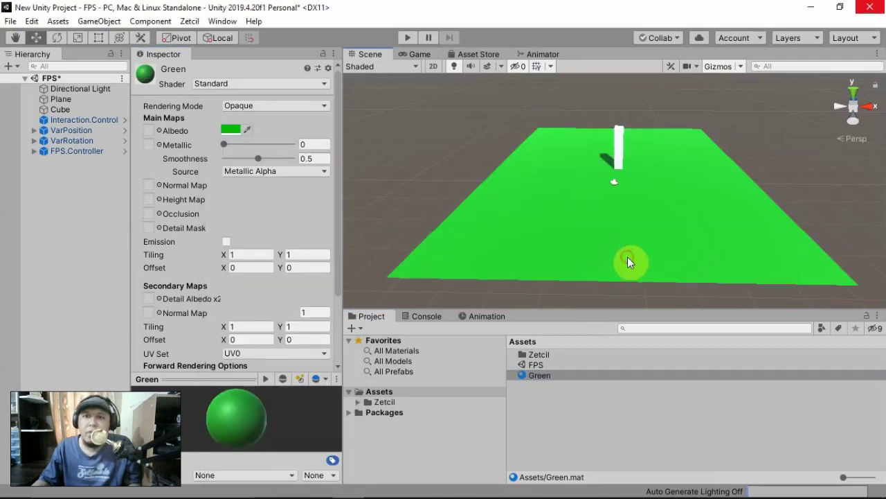
Create a second material named Red in the Assets folder.
right_click(556, 410)
mouse_move(603, 74)
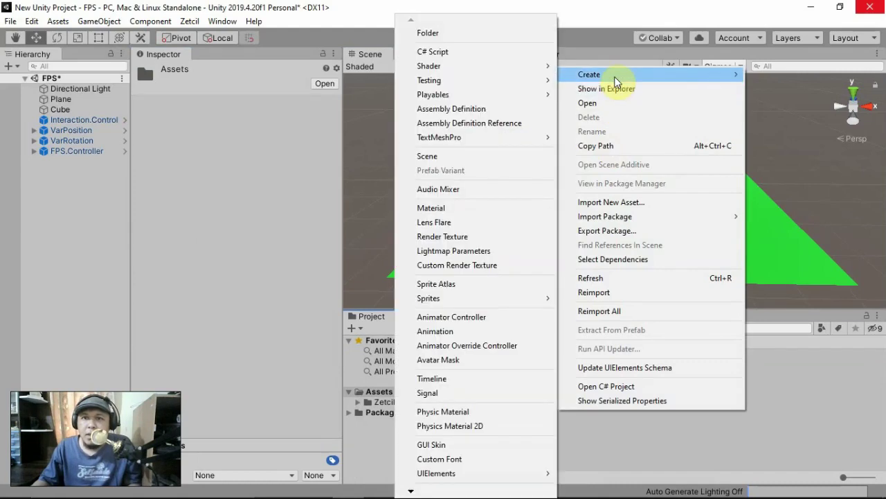
mouse_move(457, 81)
click(473, 208)
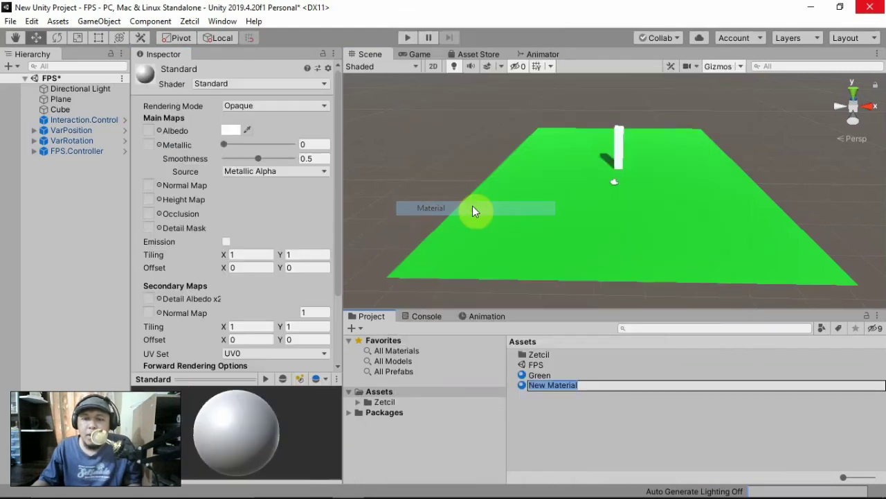
text(Re)
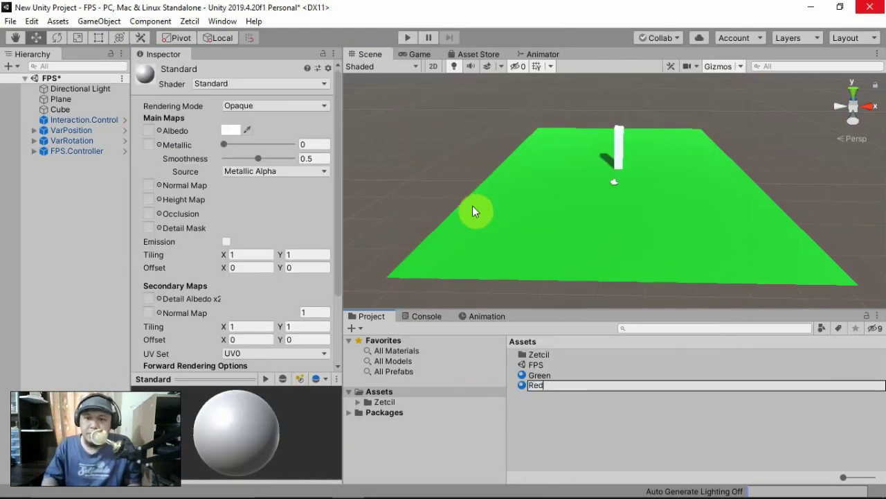
text(d)
key(Return)
Set the Red material's albedo to a saturated red and apply the material to the tall cube.
click(231, 130)
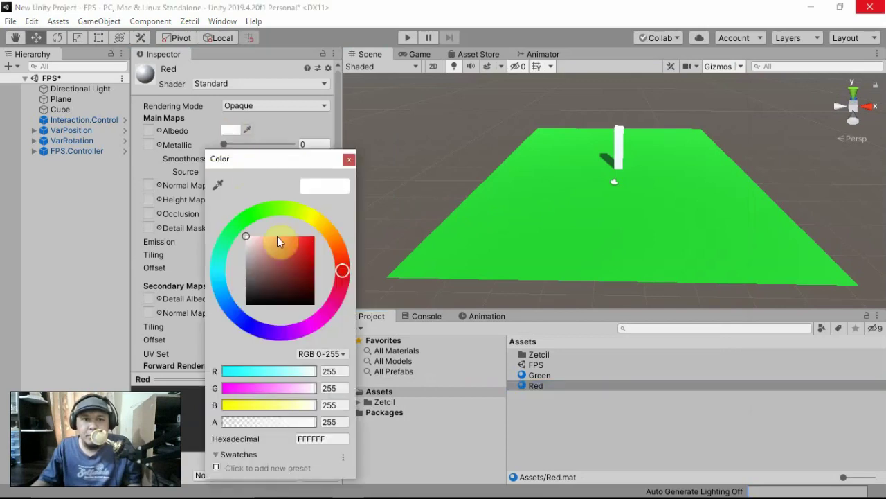
drag(277, 241, 313, 239)
click(349, 159)
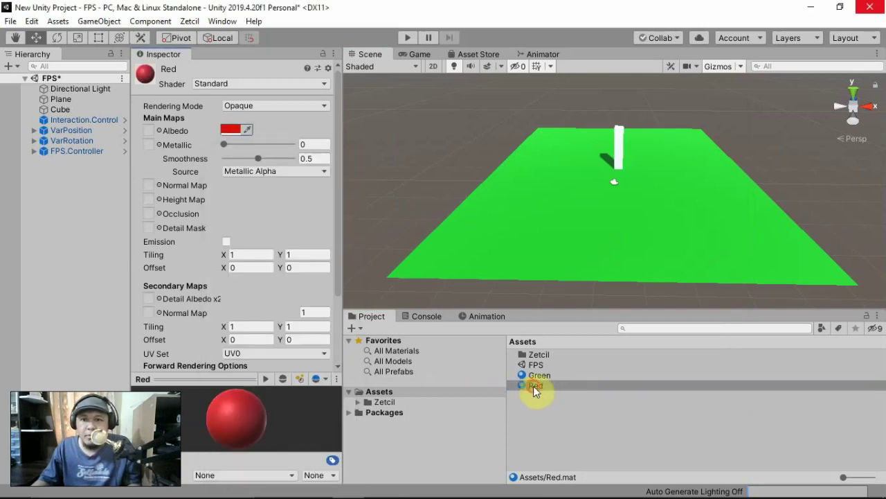
drag(534, 386, 618, 151)
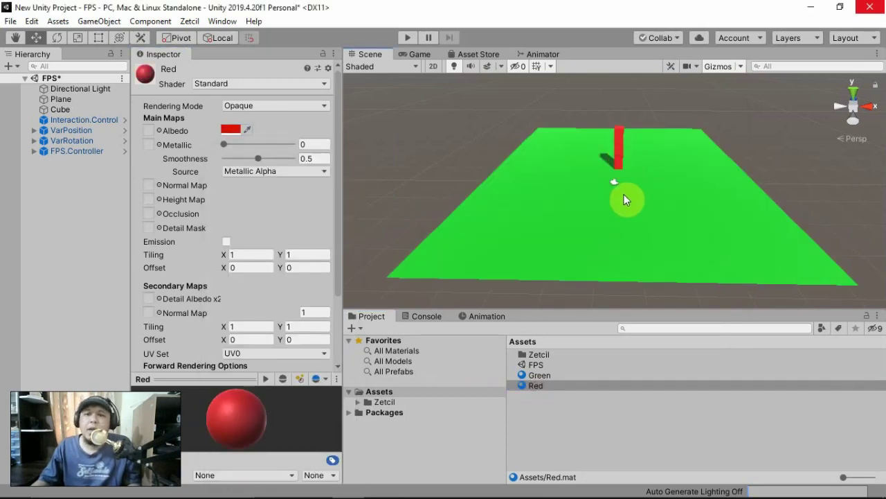
Open the Prefabs folder of Canvas View inside Zetcil's 3. Visualization folder.
alt+drag(613, 214, 614, 217)
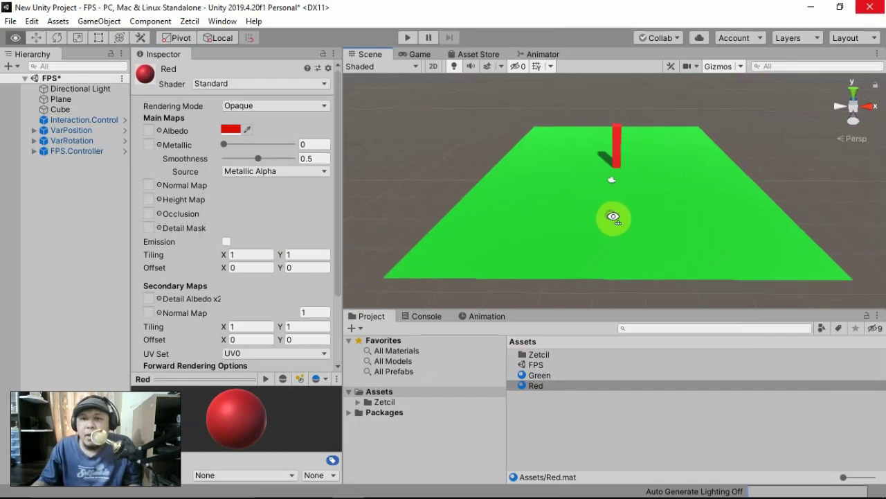
scroll(630, 222, up, 1)
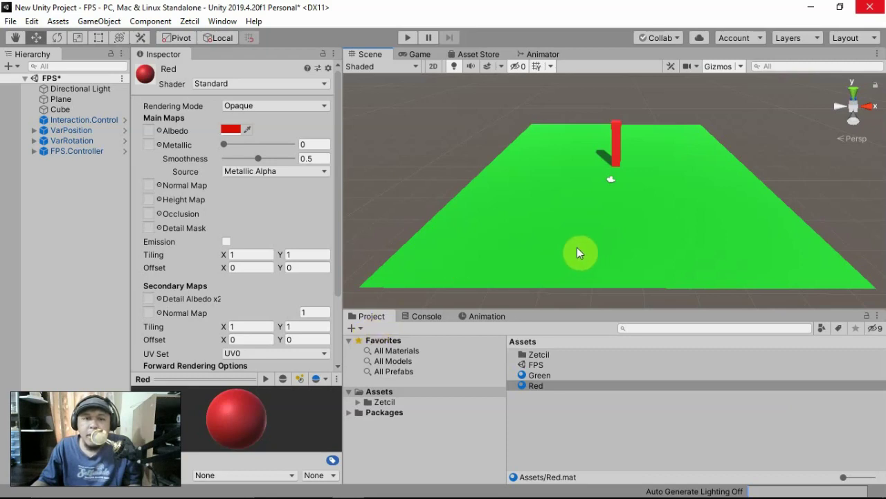
alt+click(357, 402)
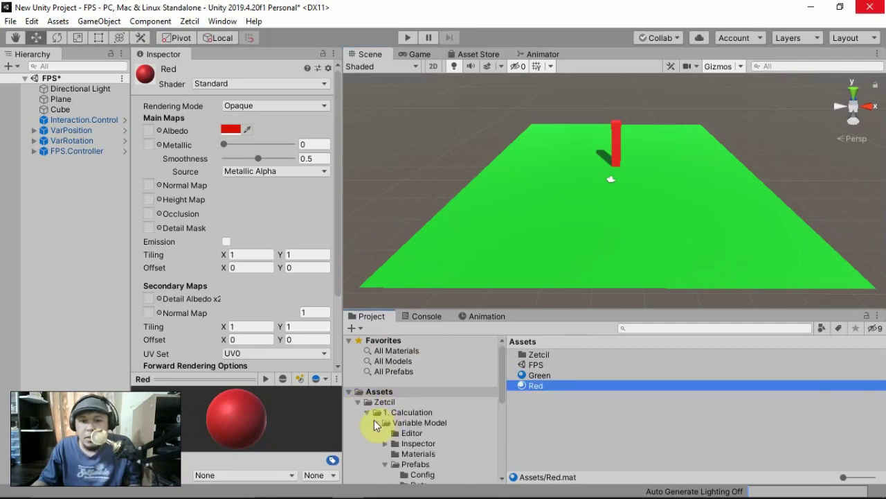
click(367, 412)
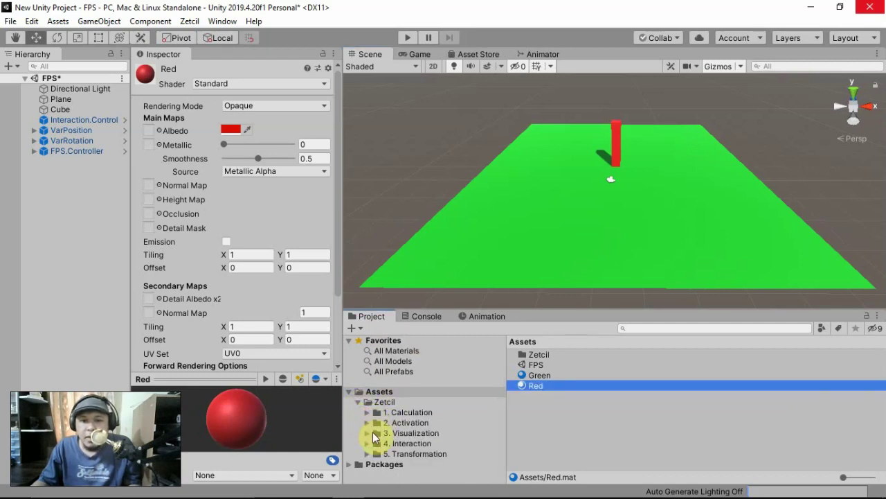
click(368, 433)
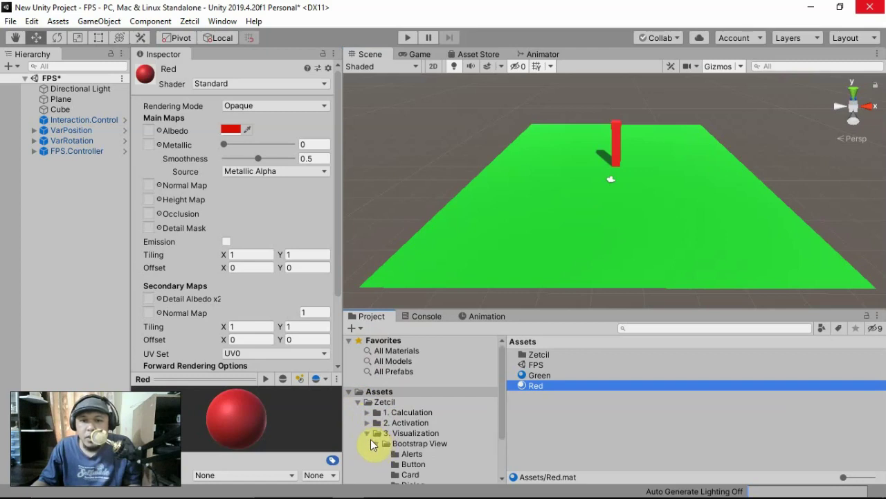
click(376, 443)
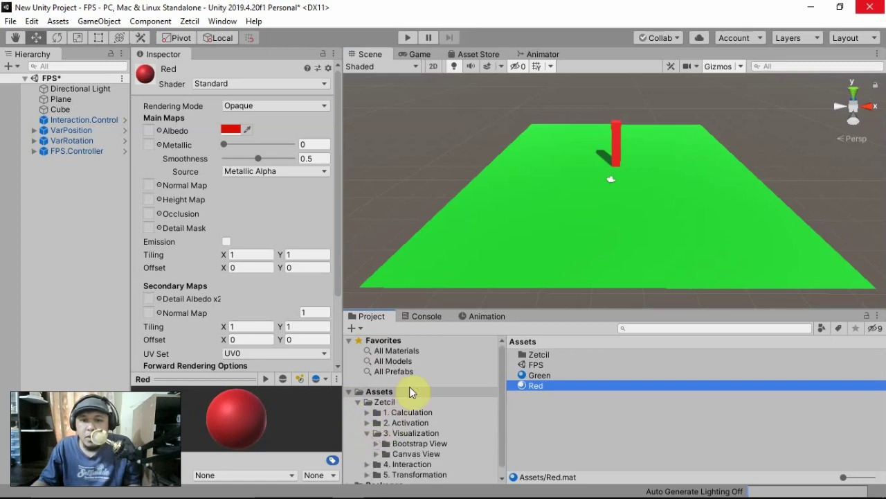
click(412, 454)
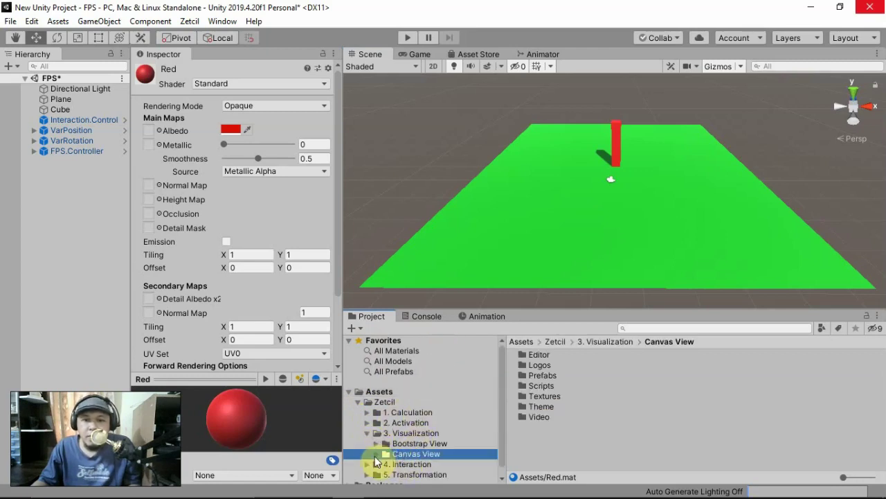
click(376, 454)
scroll(427, 468, down, 2)
click(415, 447)
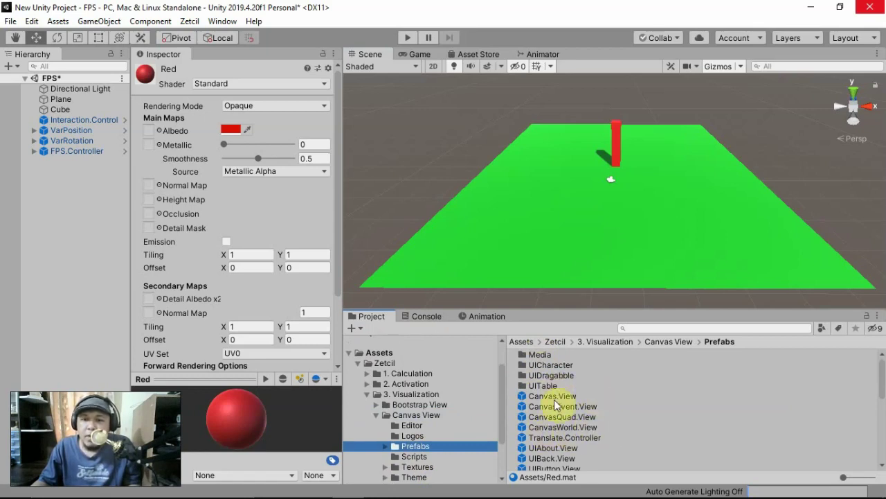
Add the Canvas.View prefab to the scene and check its overlay in the Game view.
scroll(606, 264, down, 4)
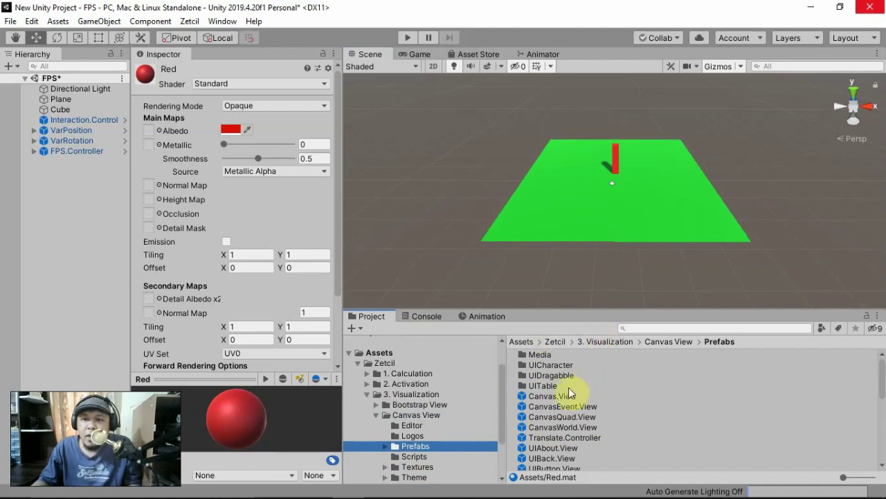
drag(563, 395, 648, 234)
right_drag(648, 234, 620, 105)
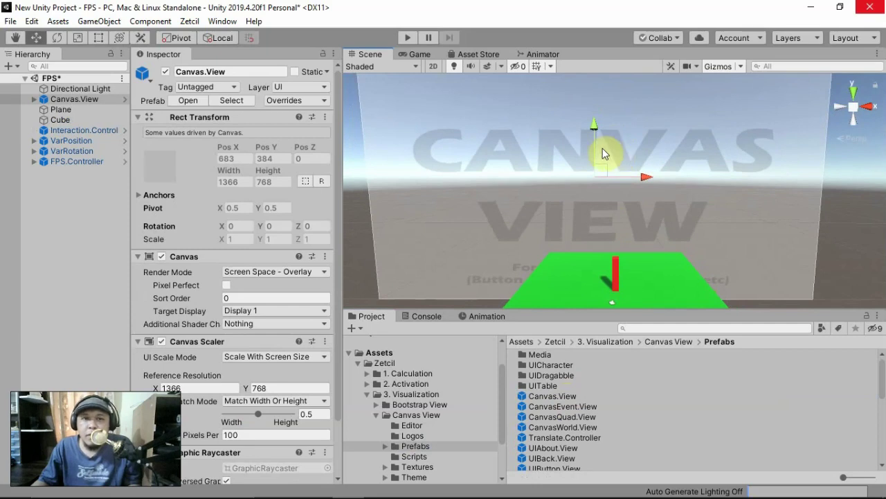
click(419, 54)
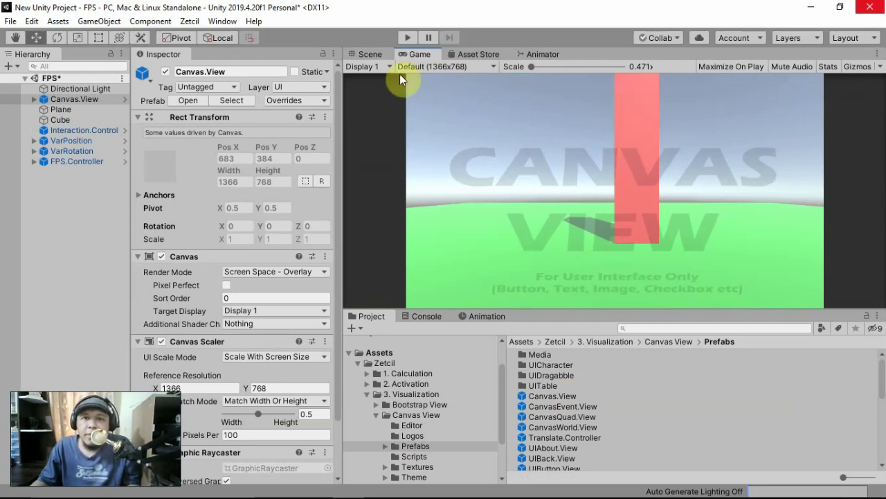
click(370, 54)
Delete the Canvas.View object from the scene.
click(83, 108)
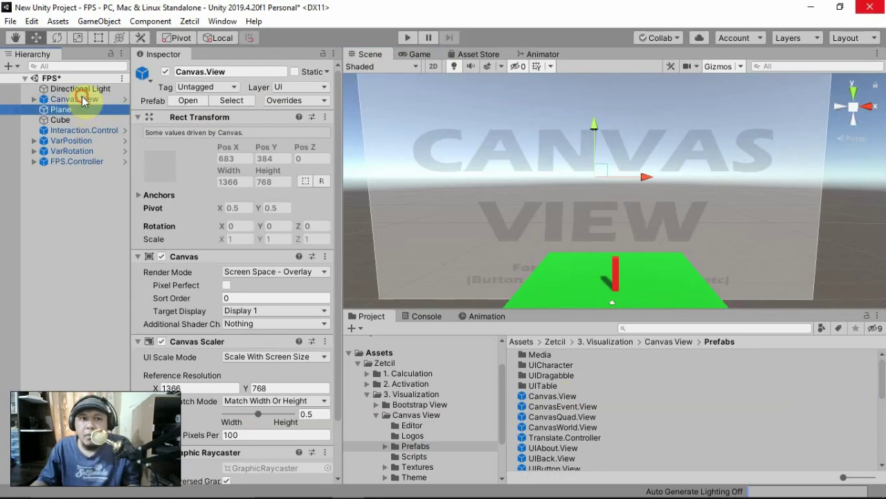
click(82, 99)
key(Delete)
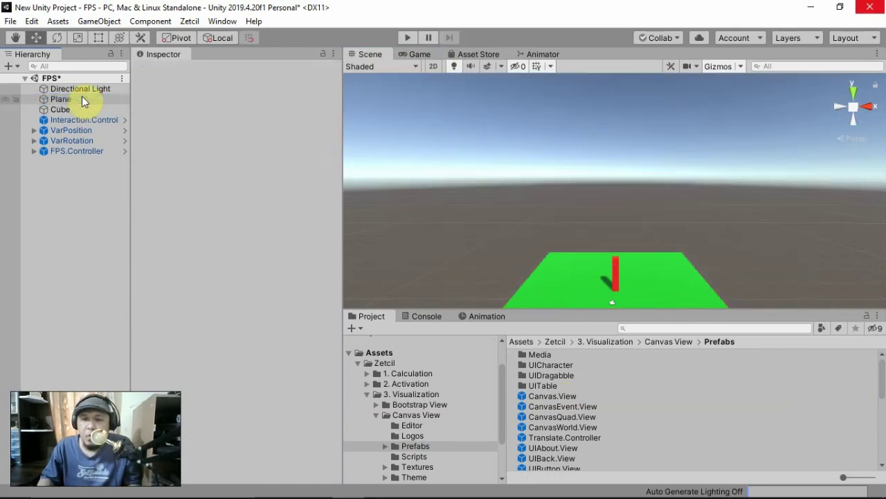
Place the CanvasWorld.View prefab in the scene above the green plane, beside the red cube.
right_drag(489, 187, 507, 236)
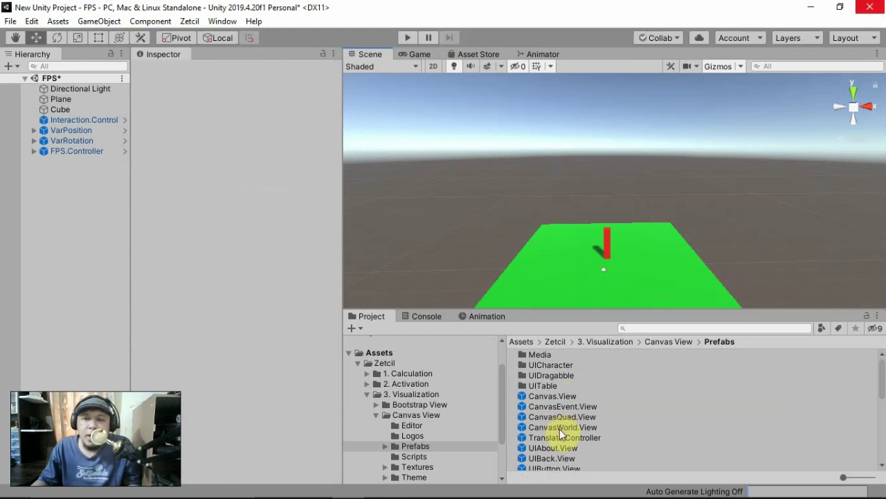
right_drag(619, 212, 643, 208)
key(w)
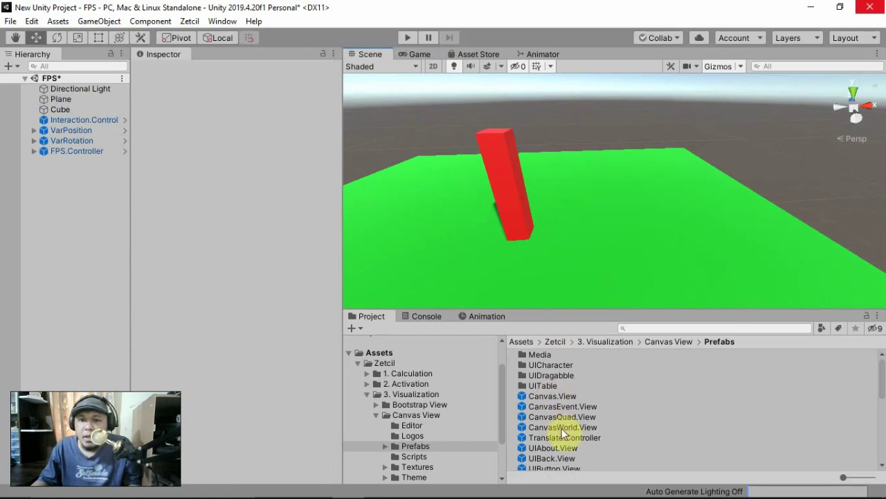
drag(561, 427, 649, 136)
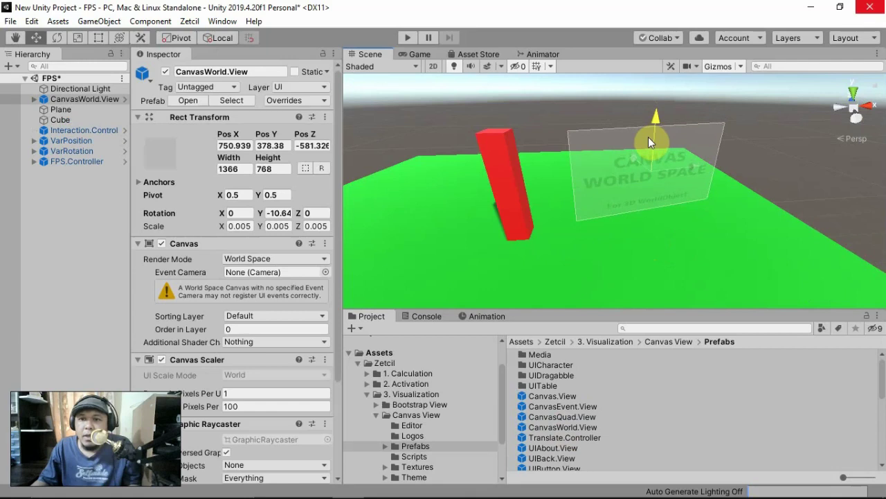
Rotate the world-space canvas to about 33.7° around Y and move it closer to the red cube.
click(58, 35)
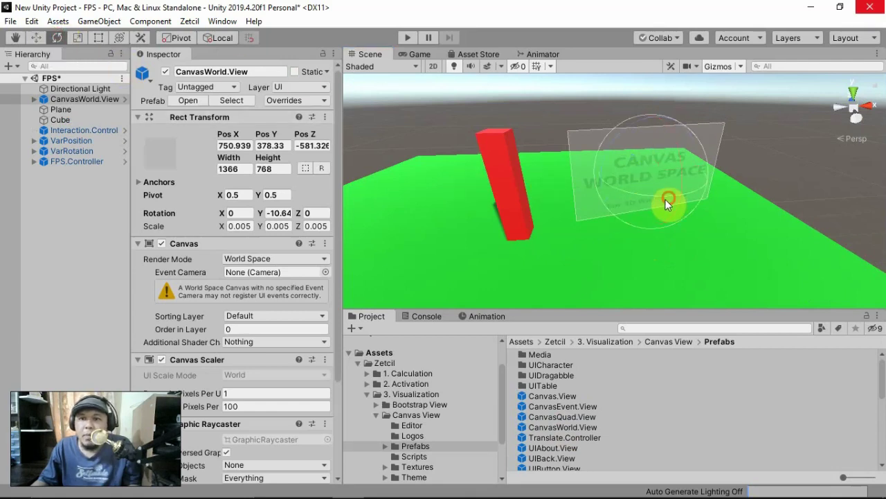
drag(665, 200, 536, 177)
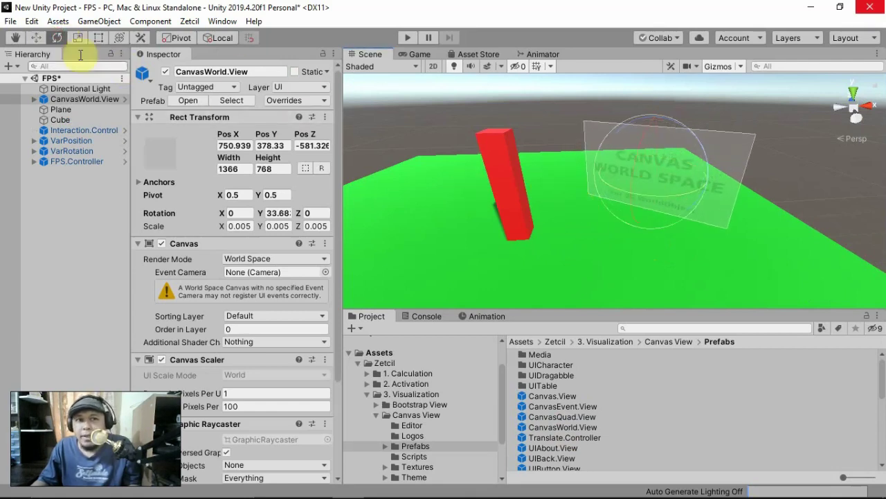
click(38, 38)
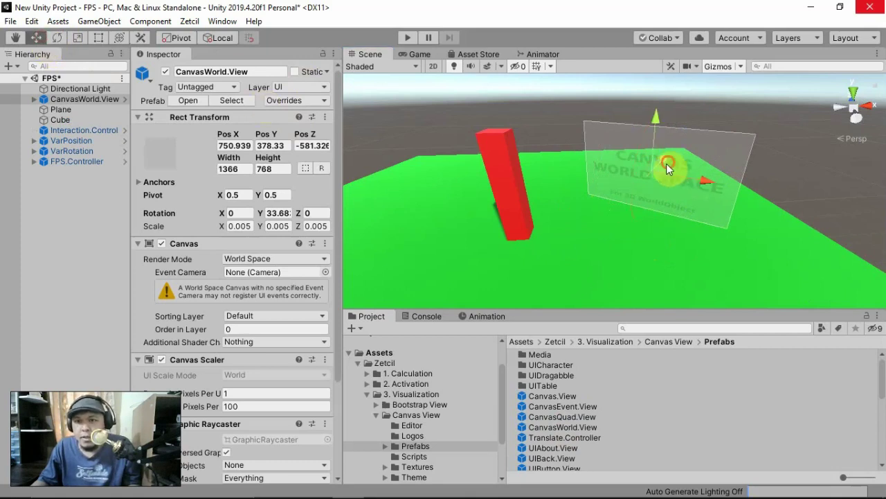
drag(668, 166, 599, 158)
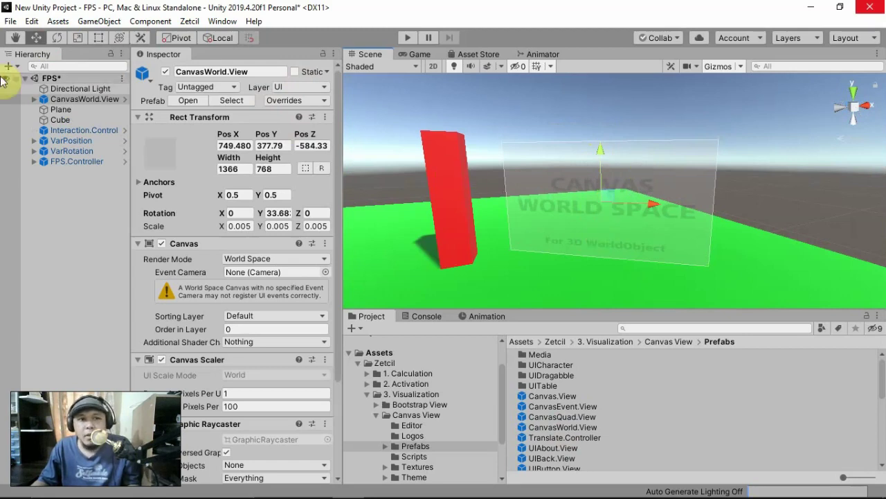
Deactivate the CanvasImage child of CanvasWorld.View and assign FPS.Camera as the canvas's Event Camera.
click(25, 99)
click(33, 99)
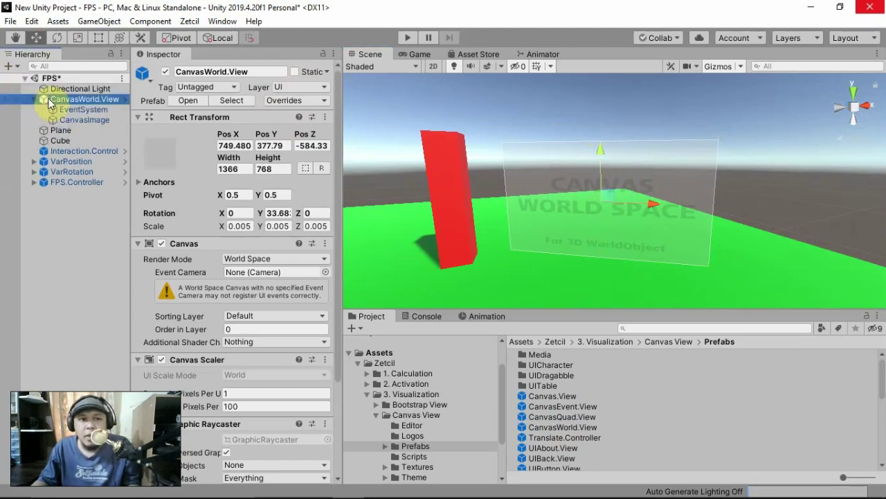
click(84, 120)
click(167, 72)
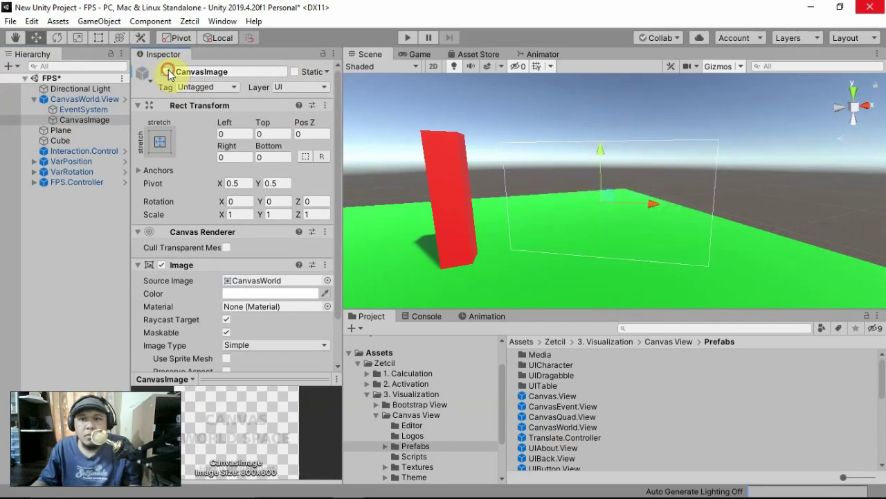
click(75, 100)
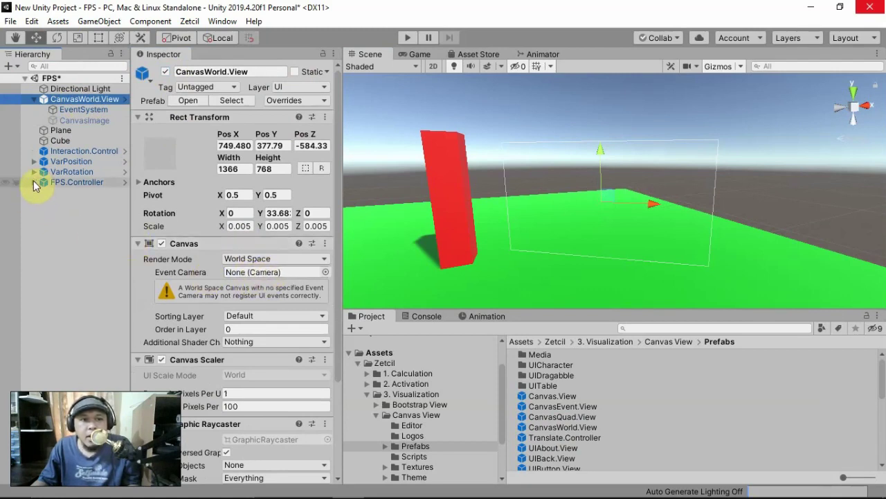
drag(83, 203, 268, 272)
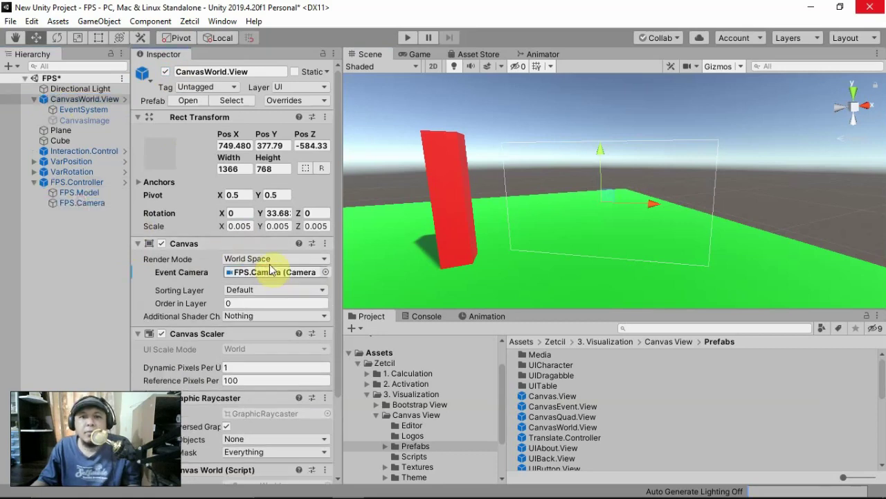
Add a UI Button as a child of CanvasWorld.View.
click(93, 101)
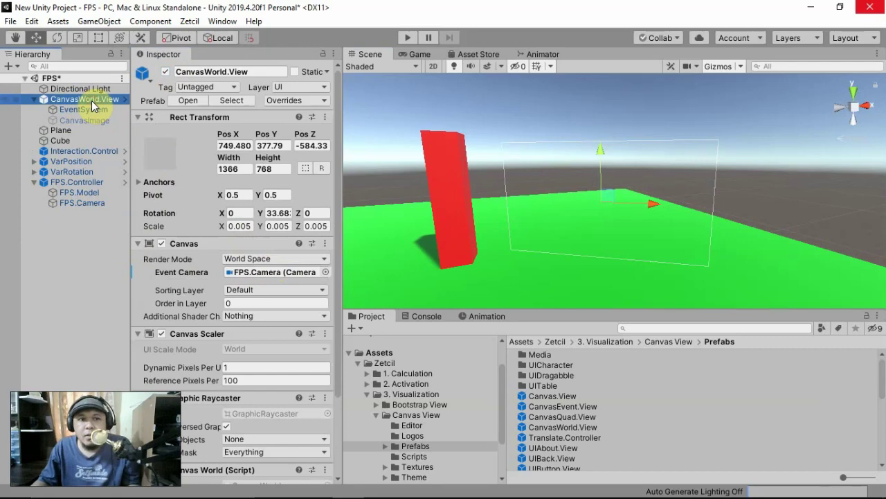
right_click(92, 102)
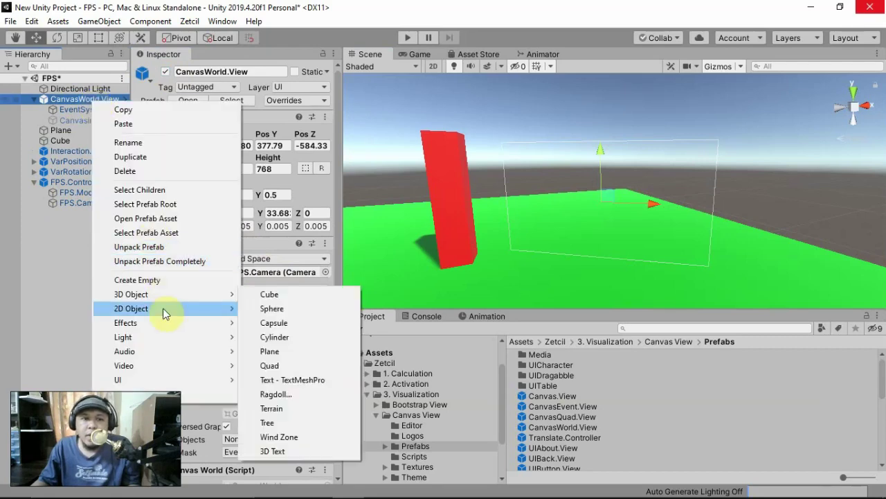
mouse_move(204, 383)
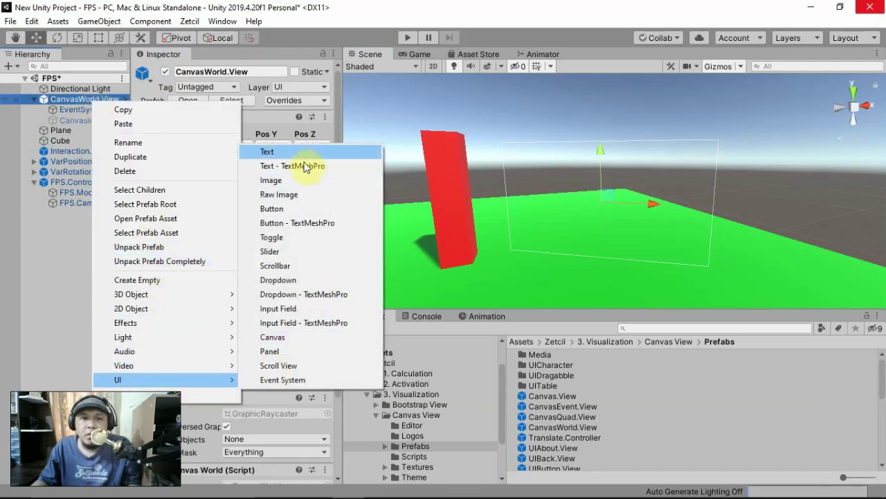
click(298, 209)
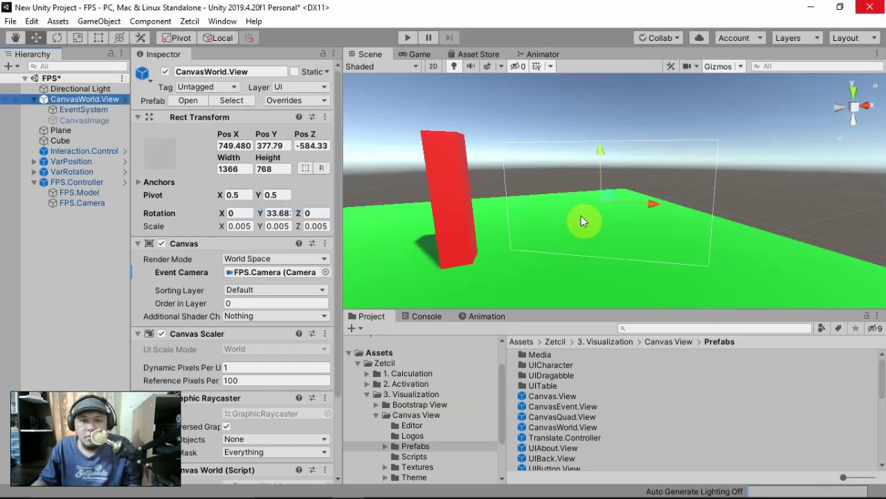
click(102, 110)
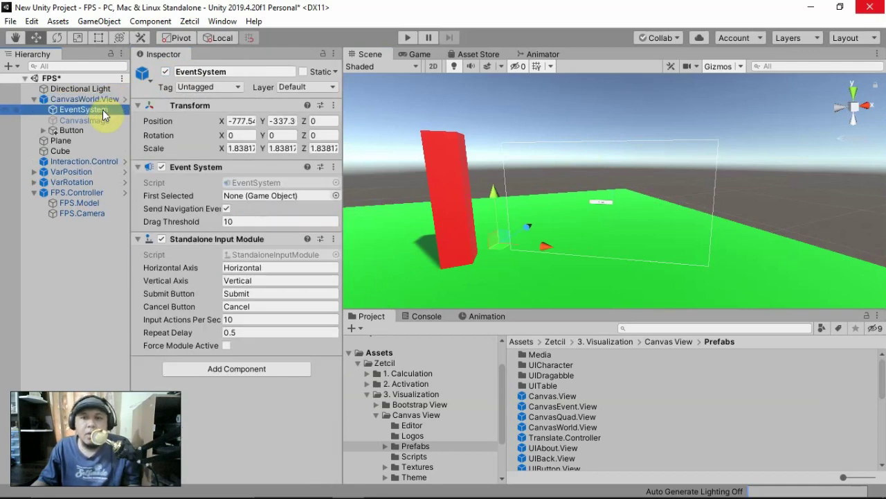
click(103, 99)
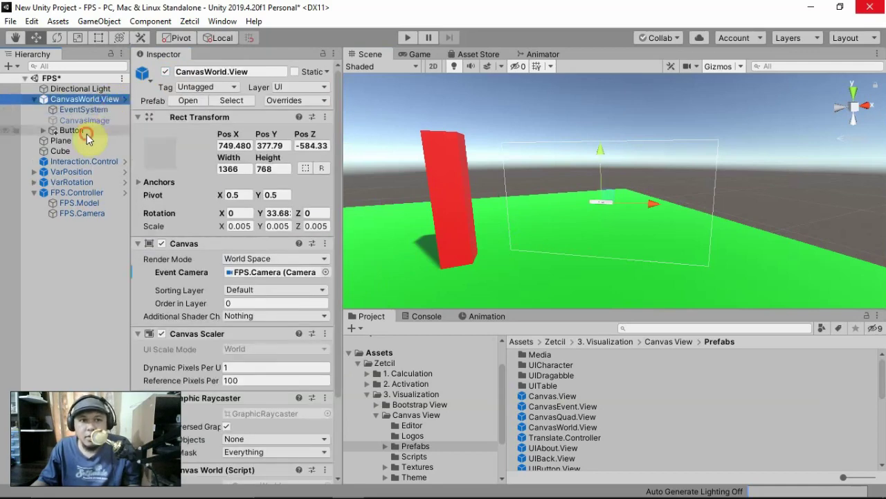
Scale the Button uniformly to about 3.71 and move it down to Pos Y -280, near the canvas's lower edge.
click(76, 131)
key(f)
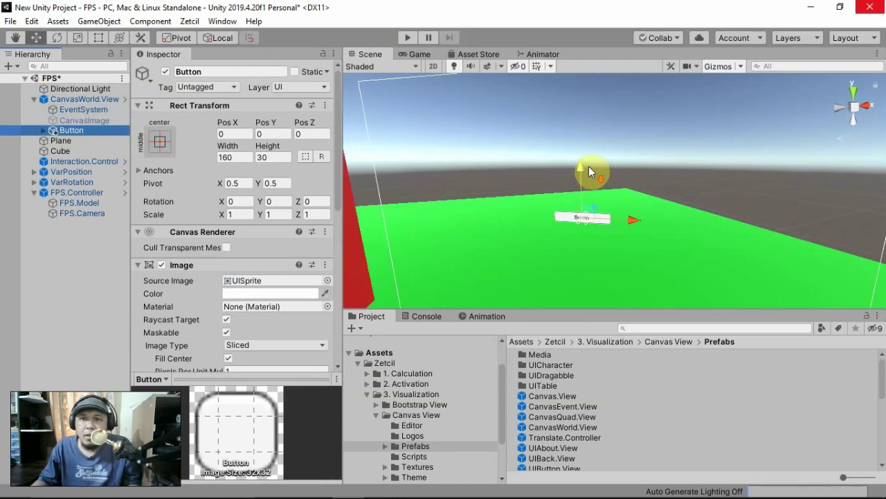
click(78, 38)
drag(587, 212, 710, 87)
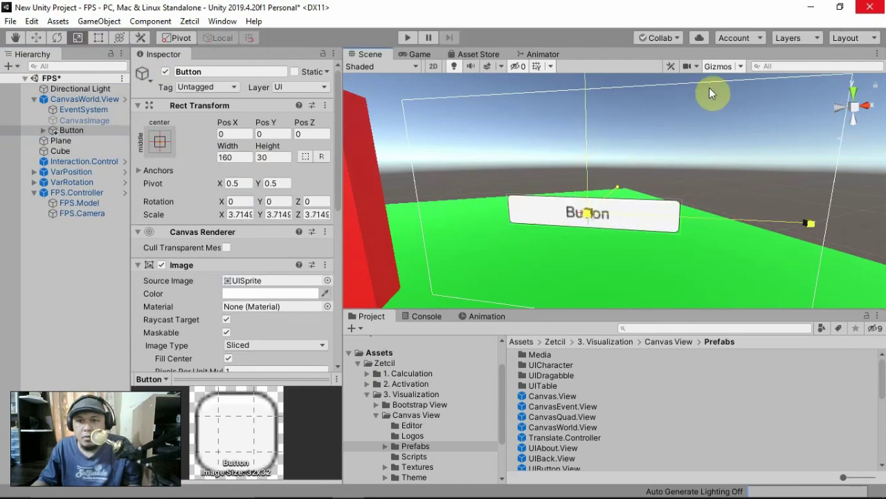
click(44, 37)
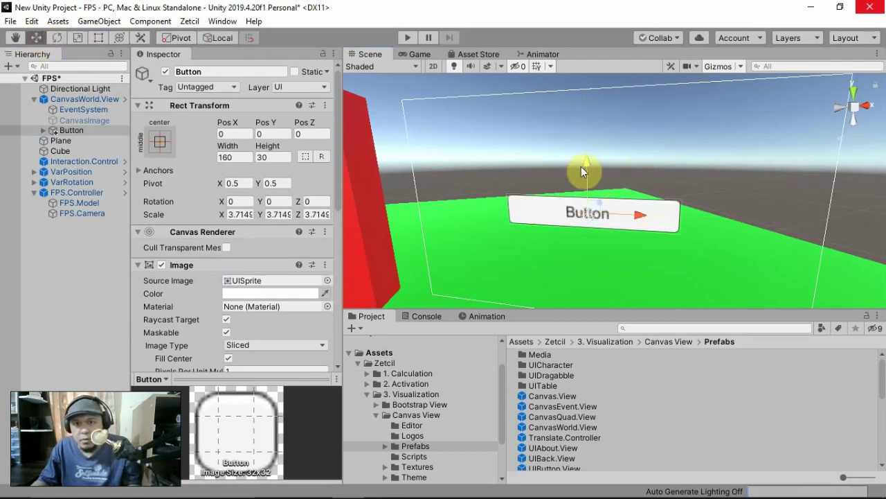
drag(584, 169, 584, 250)
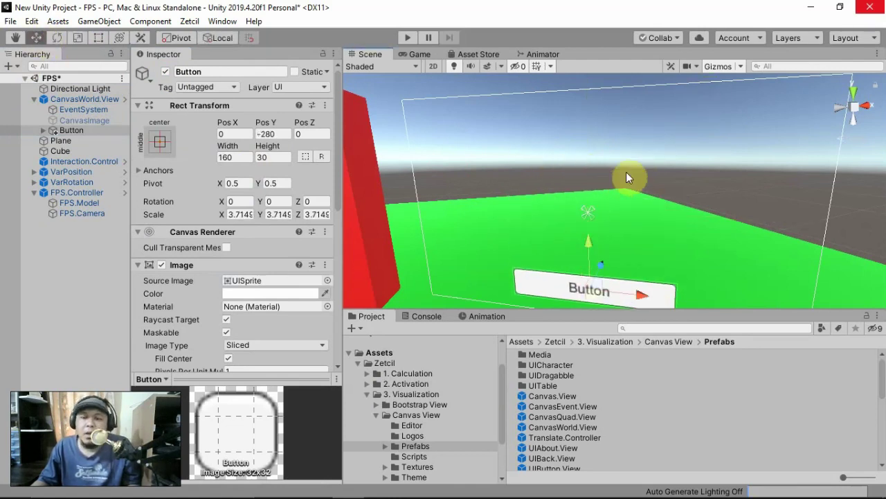
alt+drag(627, 178, 640, 204)
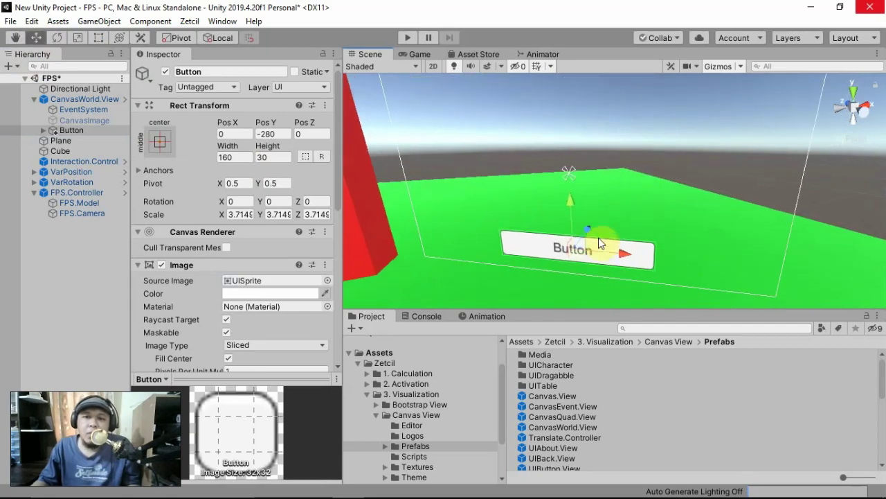
Add a UI Image to CanvasWorld.View and enlarge it to about 541 × 475 above the Button.
click(84, 99)
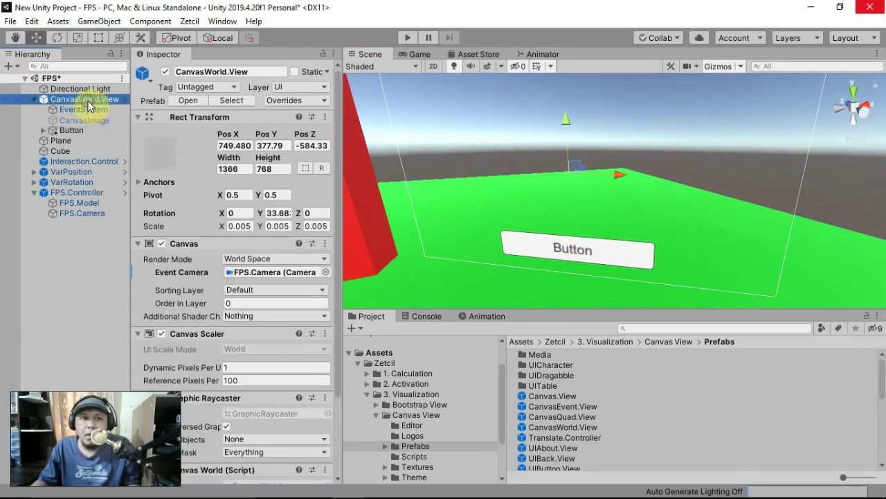
right_click(88, 102)
mouse_move(171, 383)
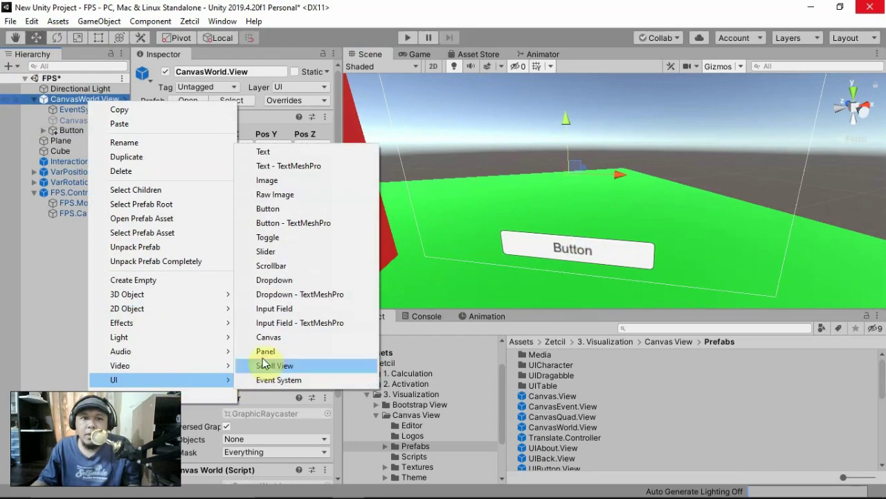
click(281, 180)
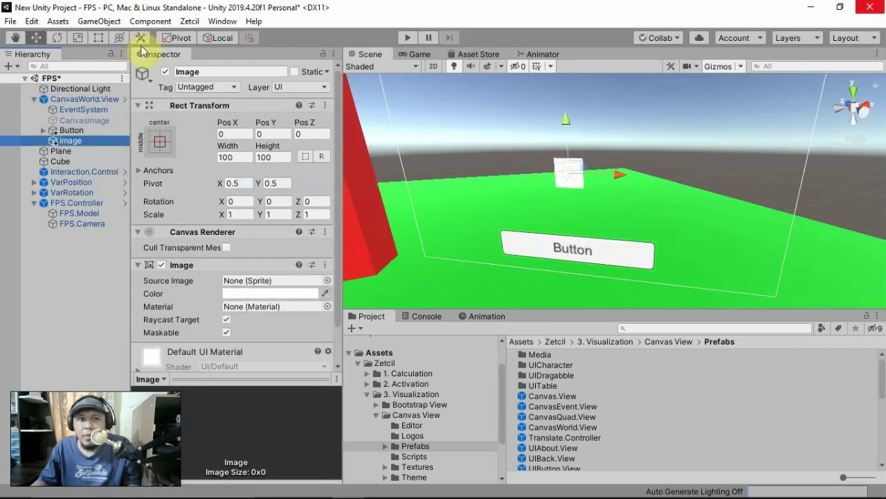
click(98, 38)
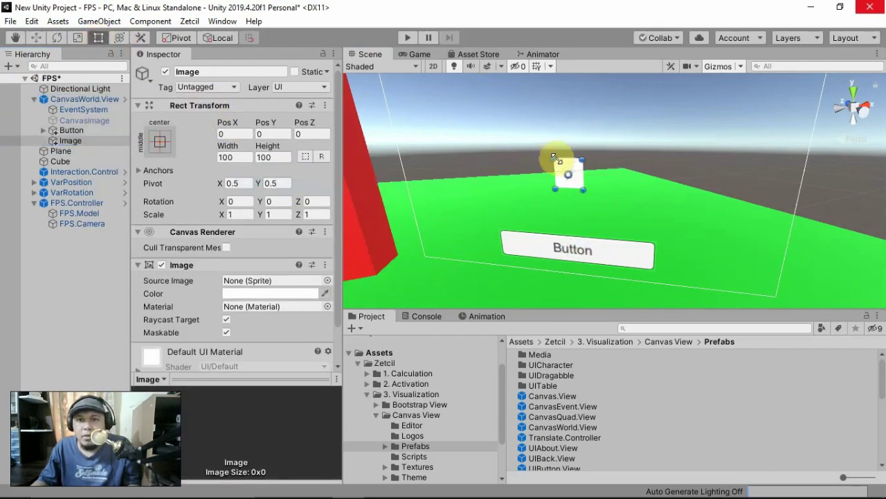
drag(569, 171, 645, 188)
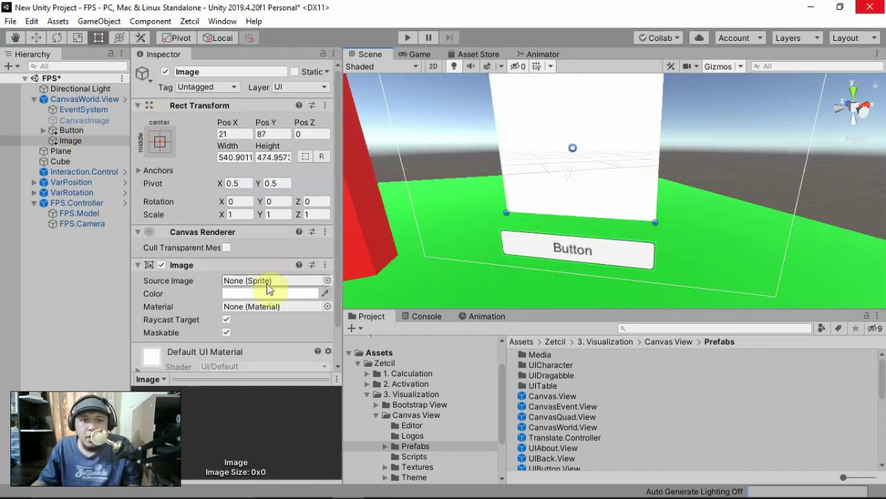
Set the Image's source sprite to BGBlue.
click(327, 280)
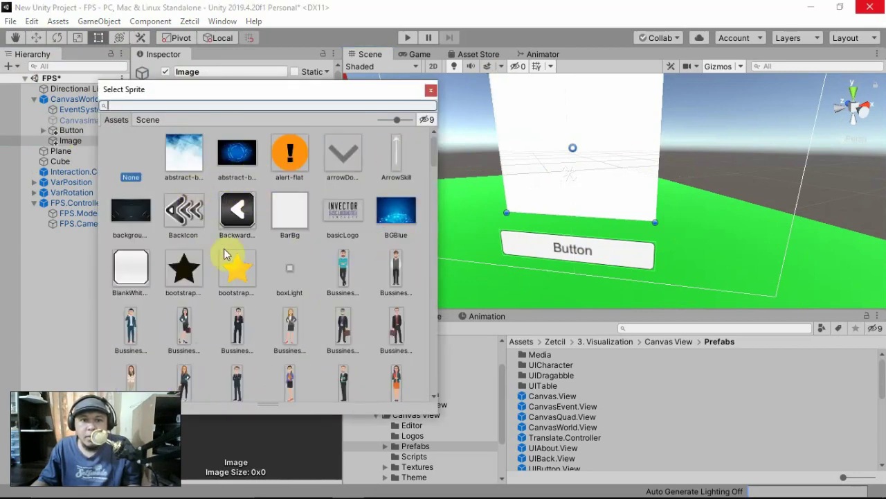
scroll(286, 221, down, 2)
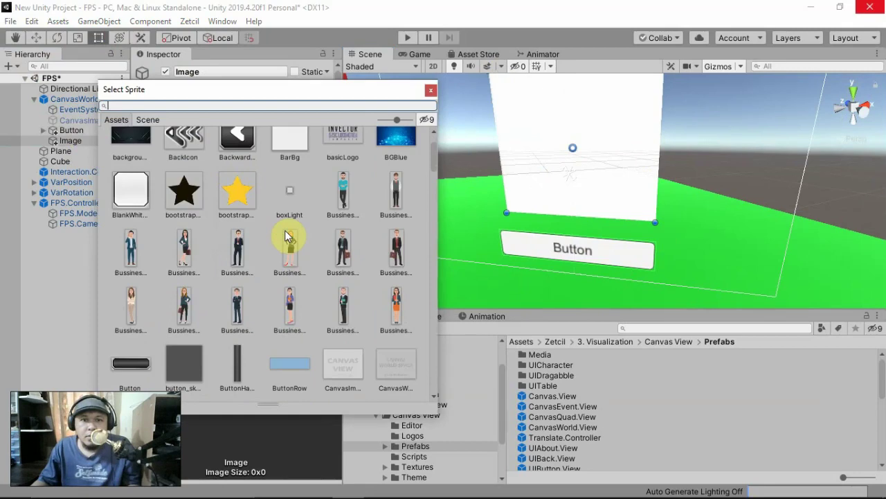
scroll(285, 230, up, 1)
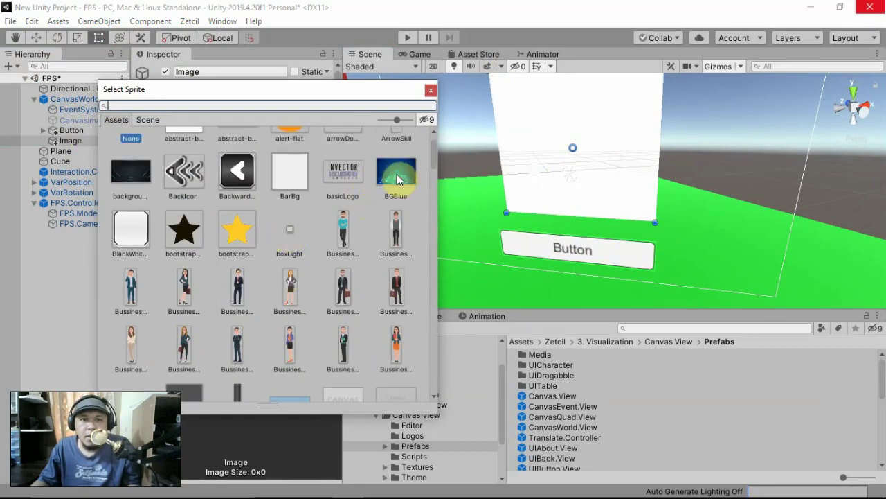
click(397, 176)
double_click(397, 177)
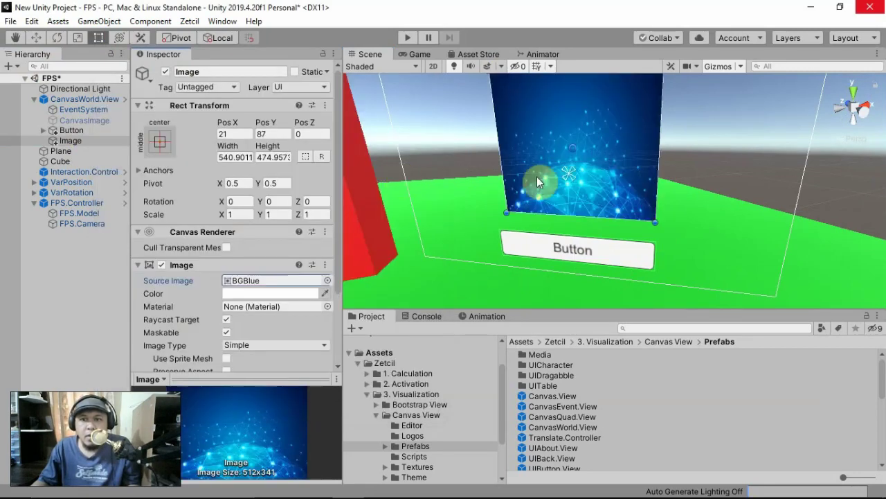
Widen the Image to about 1020 × 568 within the canvas frame above the Button, and deactivate it.
alt+drag(536, 177, 623, 157)
drag(542, 123, 504, 116)
drag(659, 215, 681, 219)
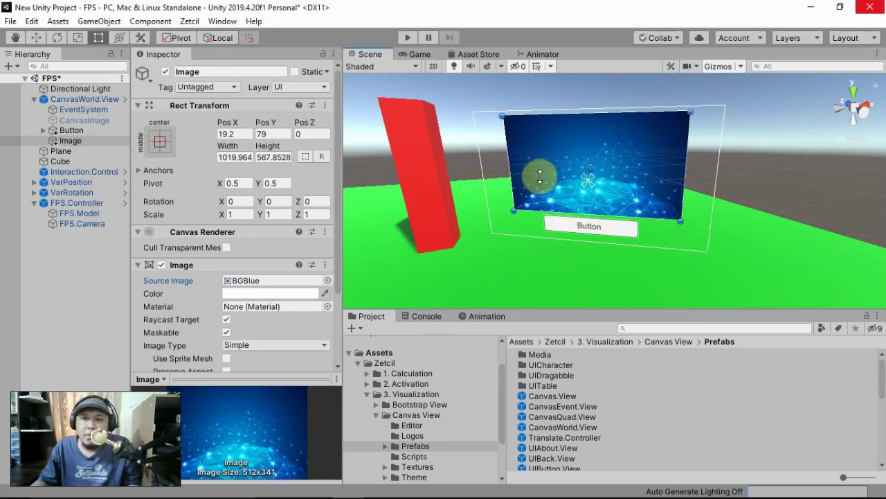
click(69, 142)
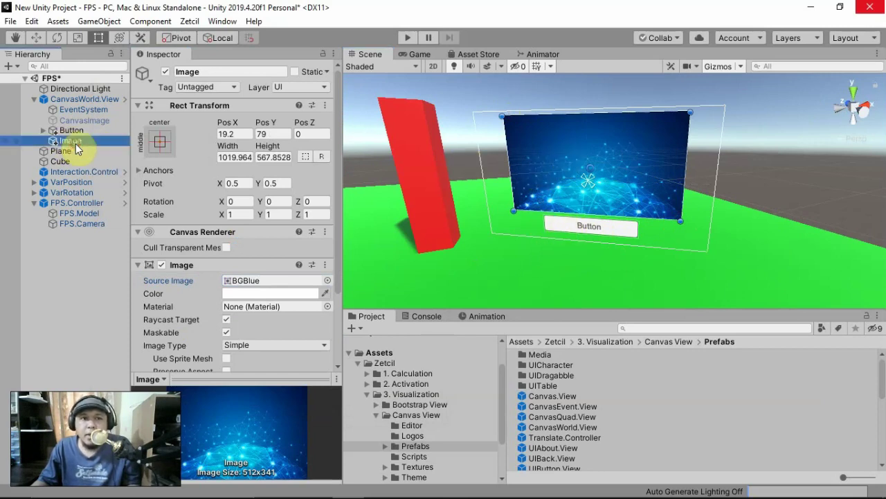
click(165, 72)
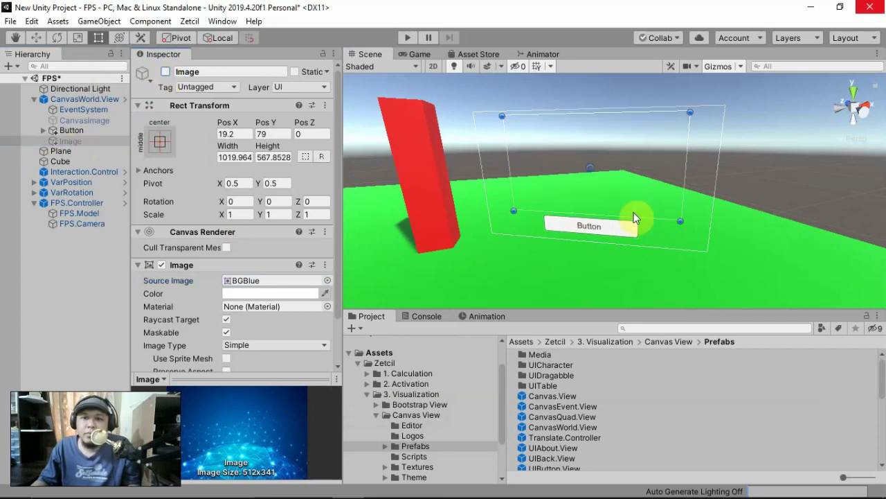
Add an empty entry to the Button's On Click event list.
right_drag(625, 254, 653, 185)
click(639, 188)
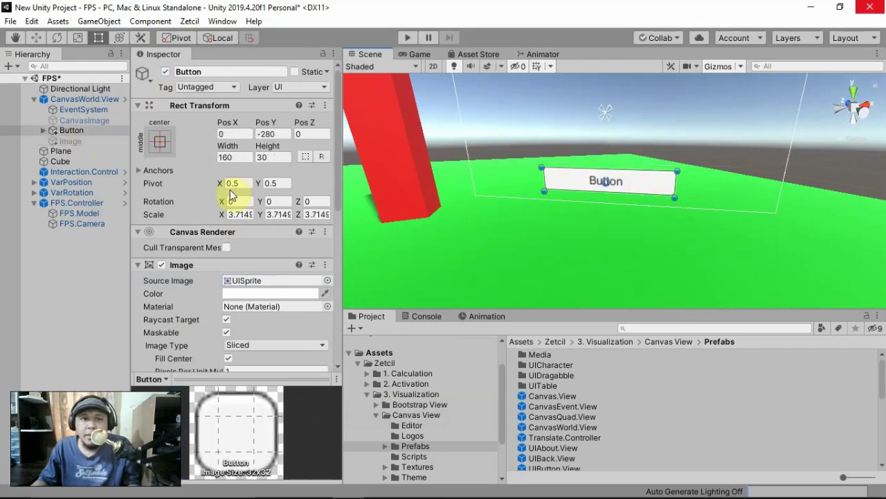
scroll(232, 208, down, 10)
scroll(229, 225, up, 4)
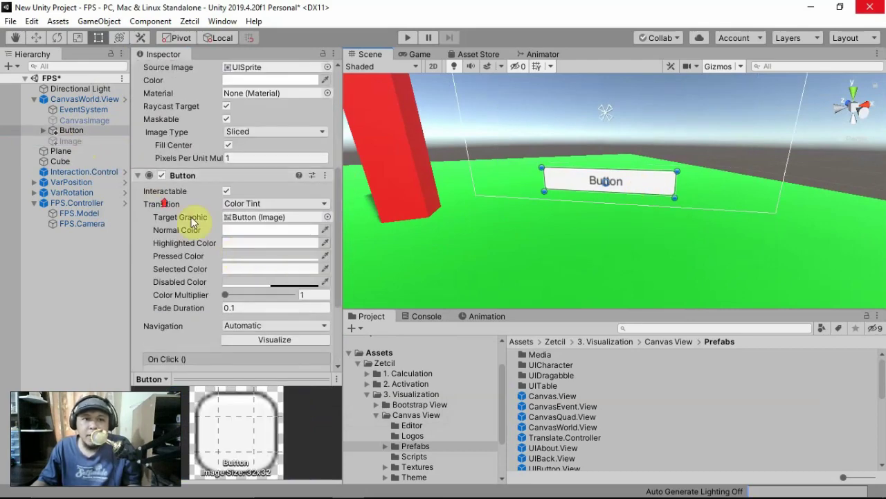
scroll(194, 221, down, 4)
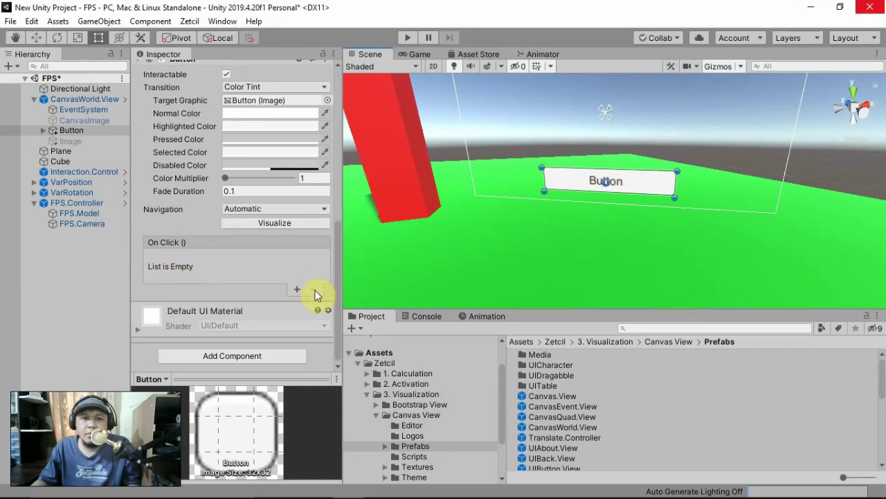
click(295, 290)
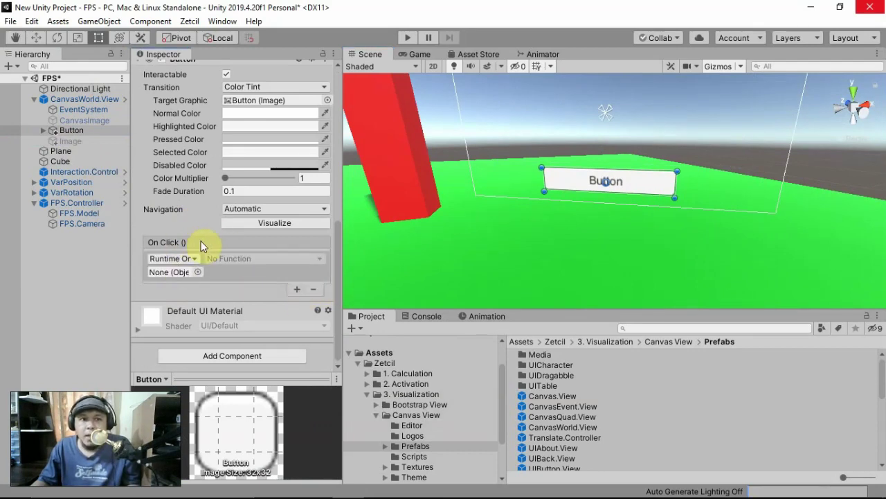
Assign the Image to the Button's On Click entry with GameObject.SetActive enabled.
drag(59, 138, 171, 273)
click(263, 260)
mouse_move(274, 296)
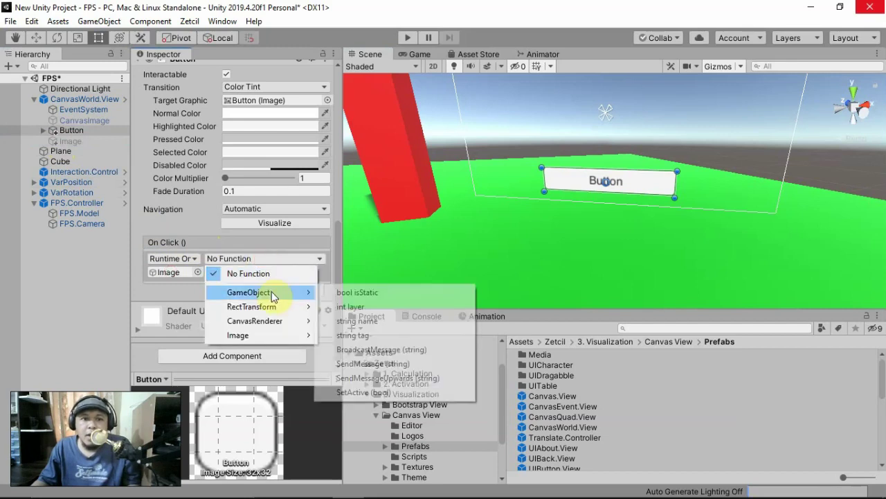
click(364, 393)
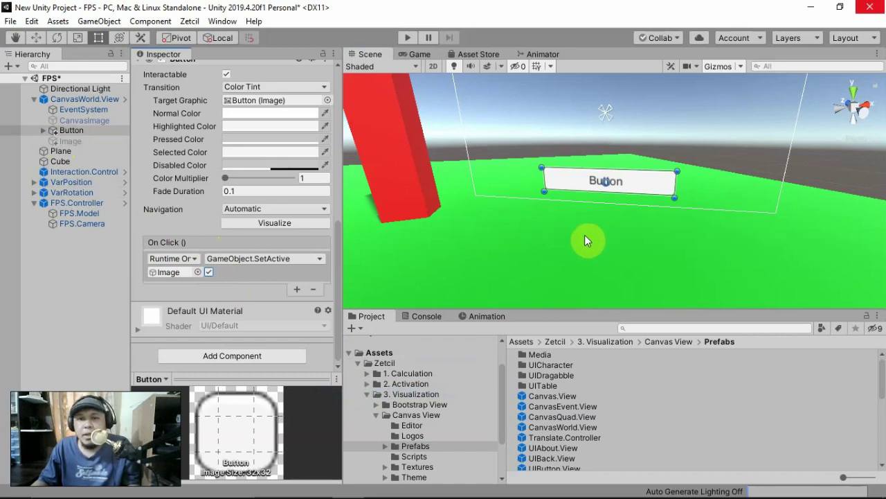
Run the scene, look towards the canvas, activate its Button to test the click event, and stop the run.
click(407, 37)
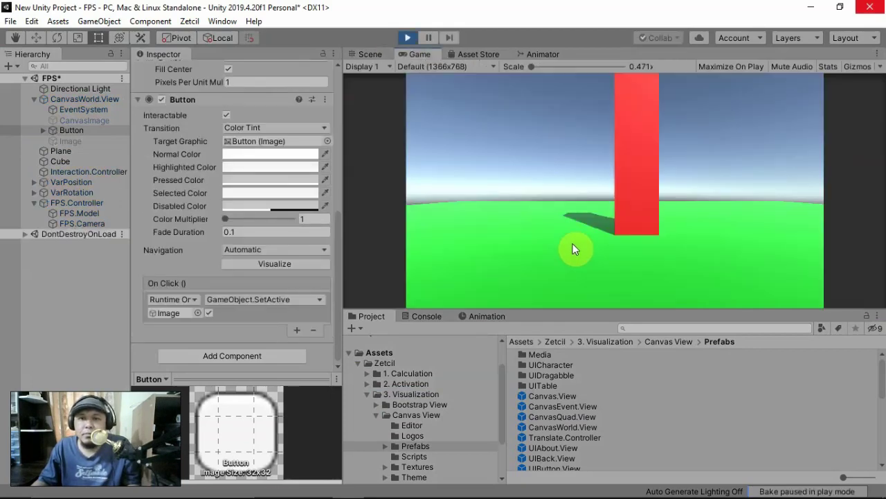
drag(544, 170, 586, 200)
click(586, 199)
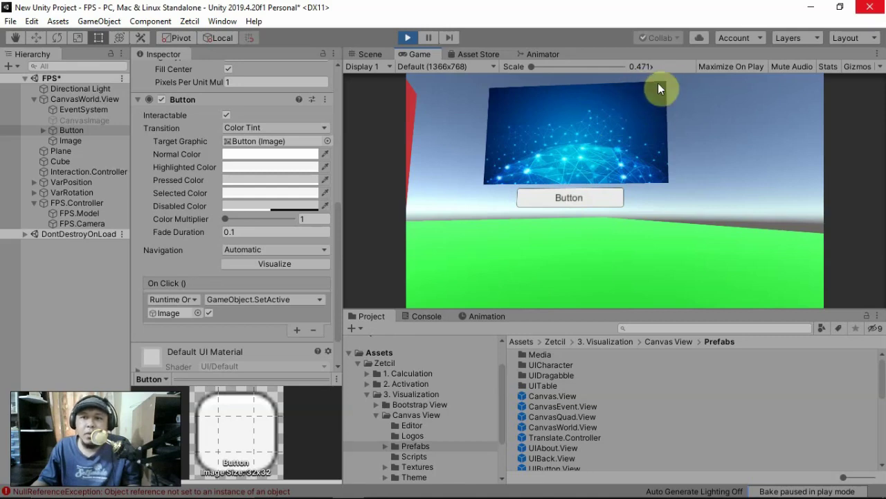
click(407, 39)
Reactivate the Image under CanvasWorld.View so it can be edited in the scene.
click(70, 141)
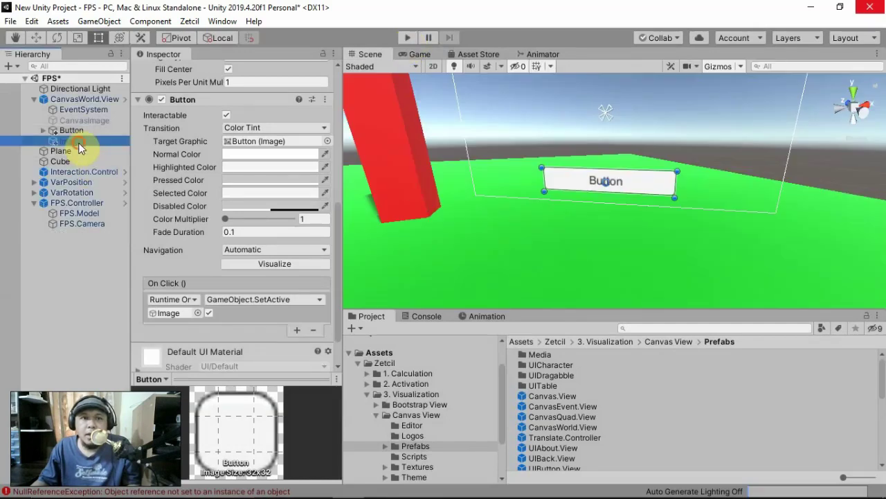
click(165, 71)
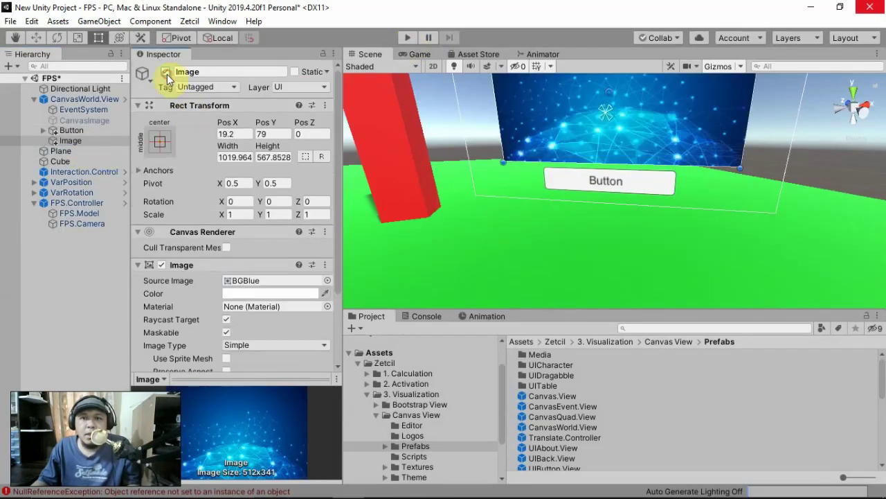
right_drag(679, 162, 659, 185)
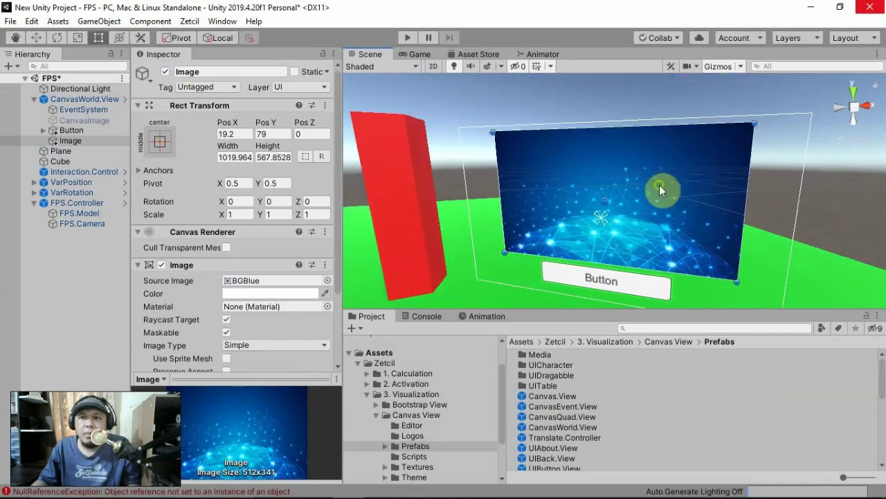
right_click(74, 142)
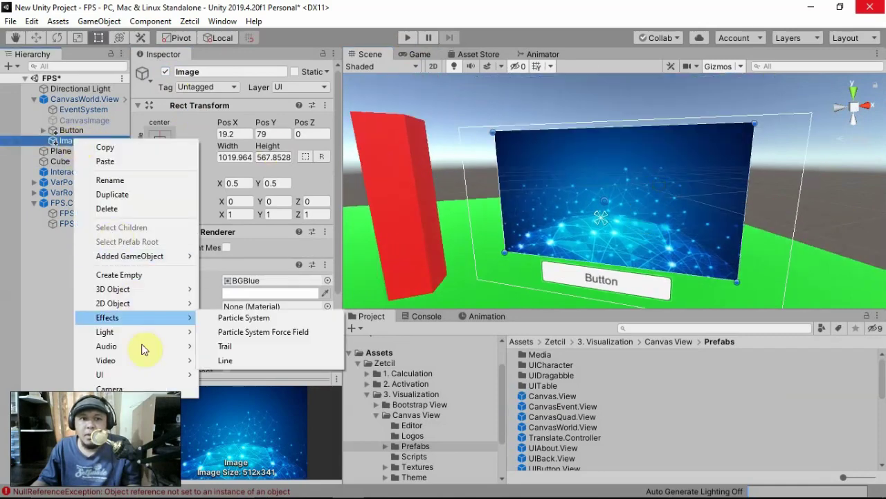
mouse_move(175, 374)
click(235, 175)
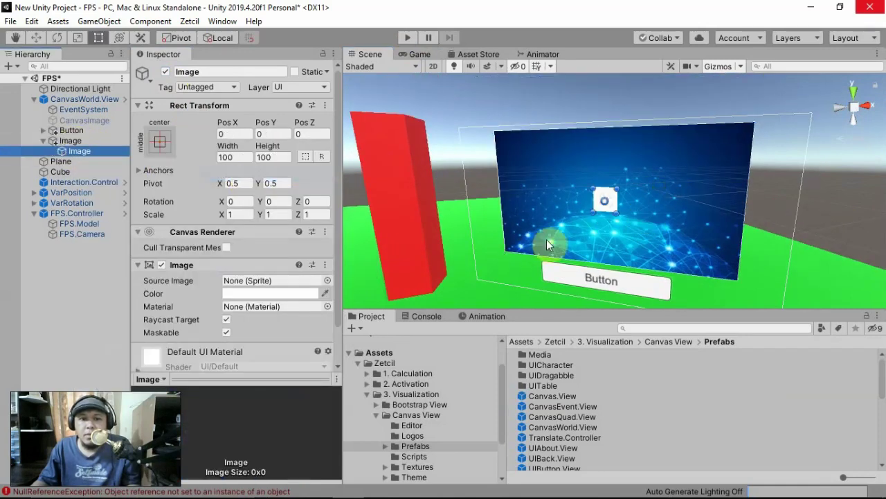
scroll(615, 204, up, 3)
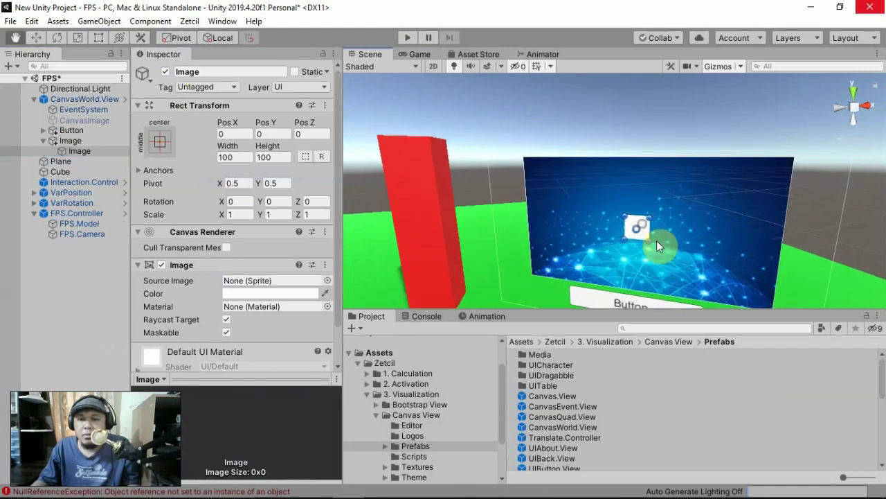
right_drag(656, 241, 566, 263)
drag(565, 263, 691, 199)
key(Delete)
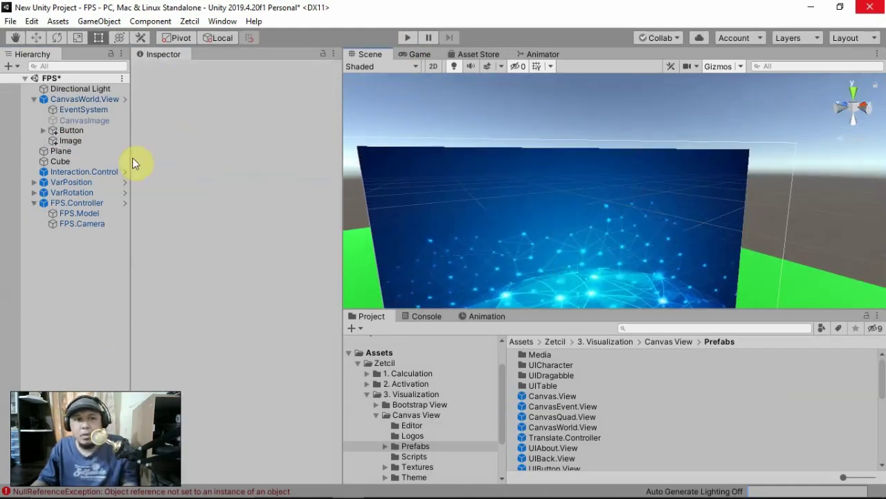
Add a UI Button as a child of the Image and fit it into the picture's upper-right corner at about 96 × 72.
right_click(70, 141)
mouse_move(152, 375)
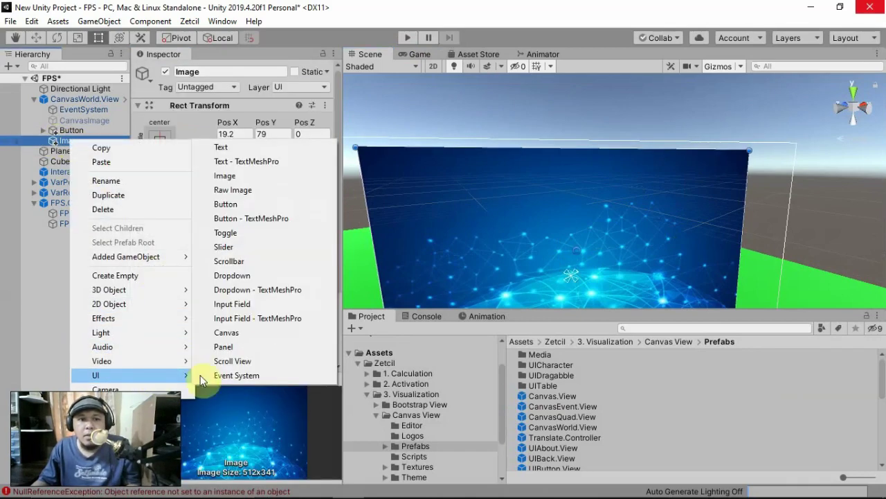
click(261, 205)
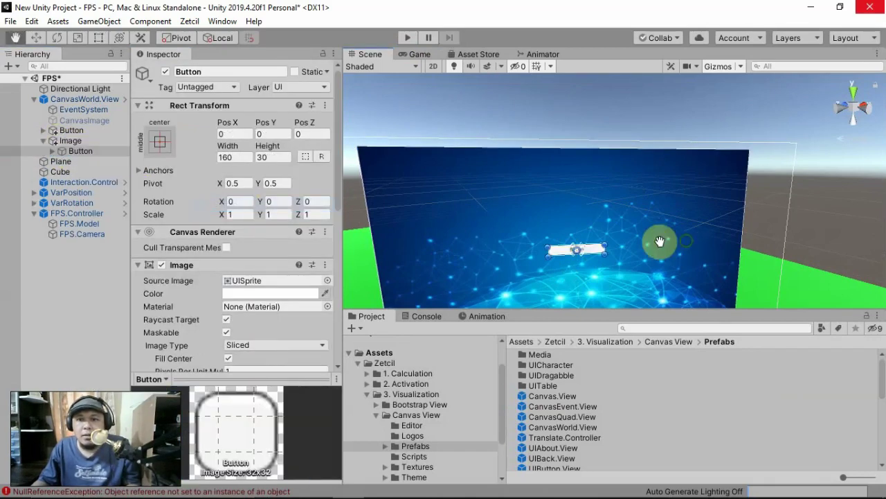
middle_drag(654, 242, 525, 268)
drag(514, 257, 638, 173)
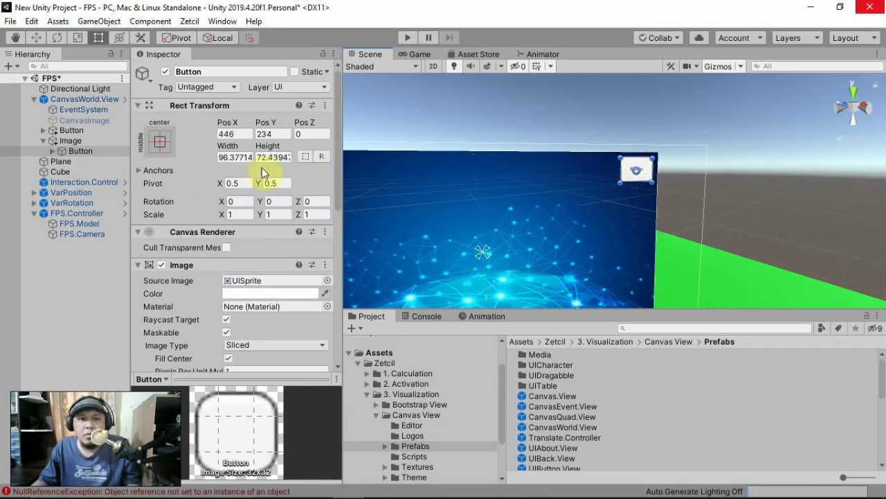
Set the child Button's width and height to 70.
click(239, 158)
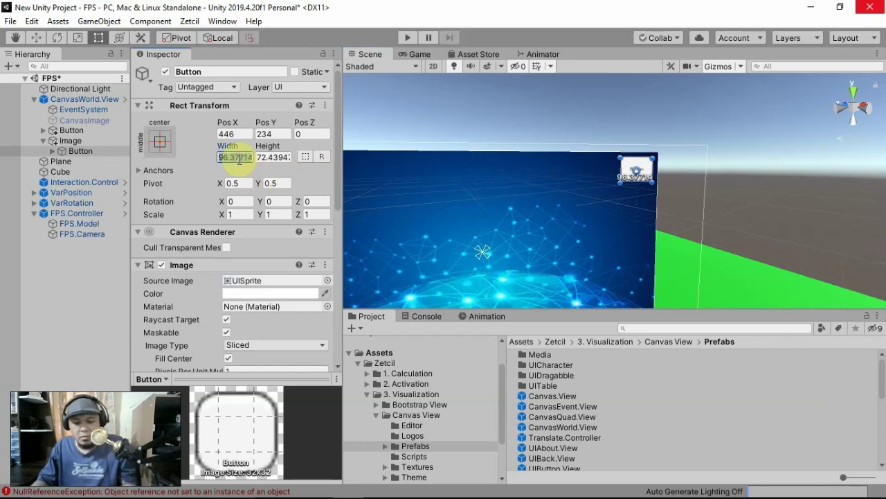
text(70)
click(265, 158)
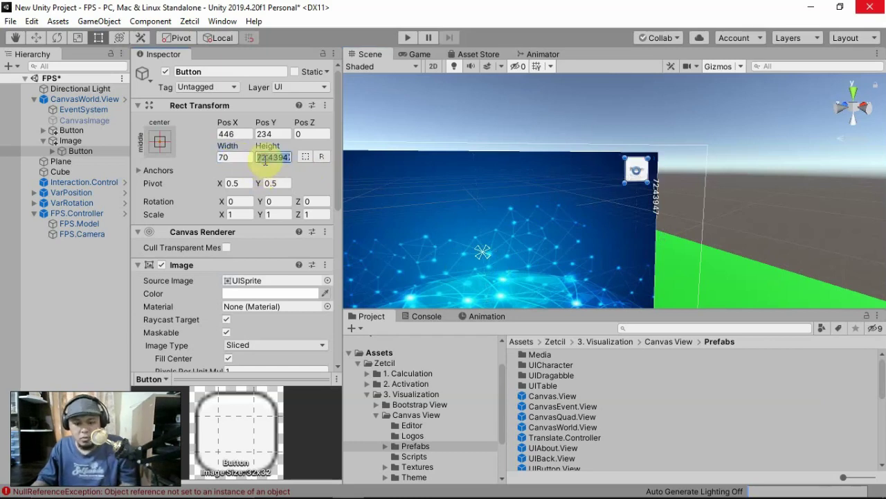
text(70)
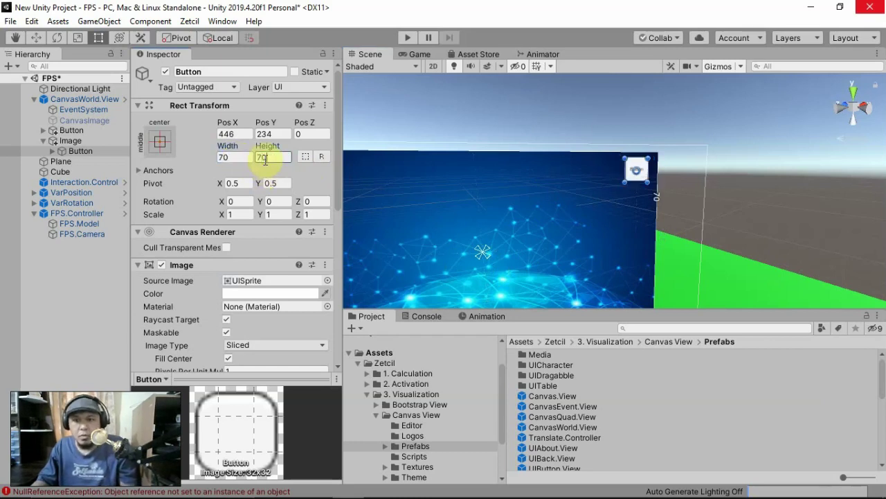
Change the child Button's label text to X and set its font size to 50.
click(51, 151)
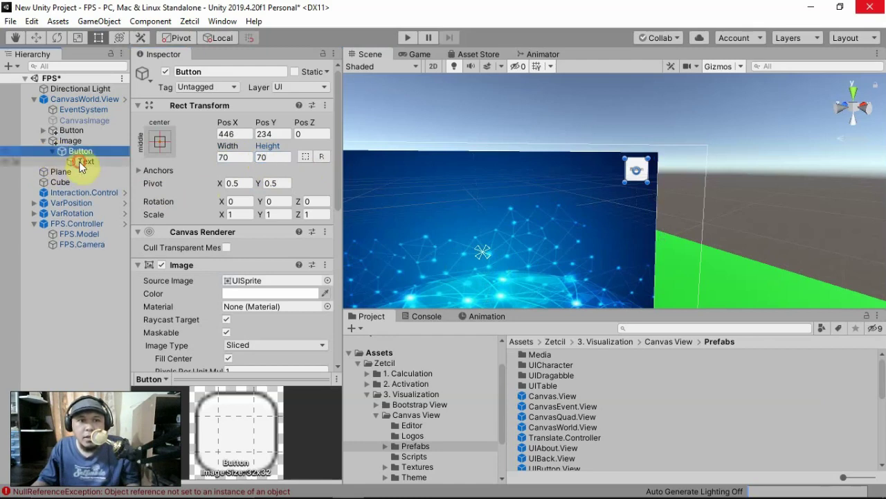
click(82, 161)
click(196, 298)
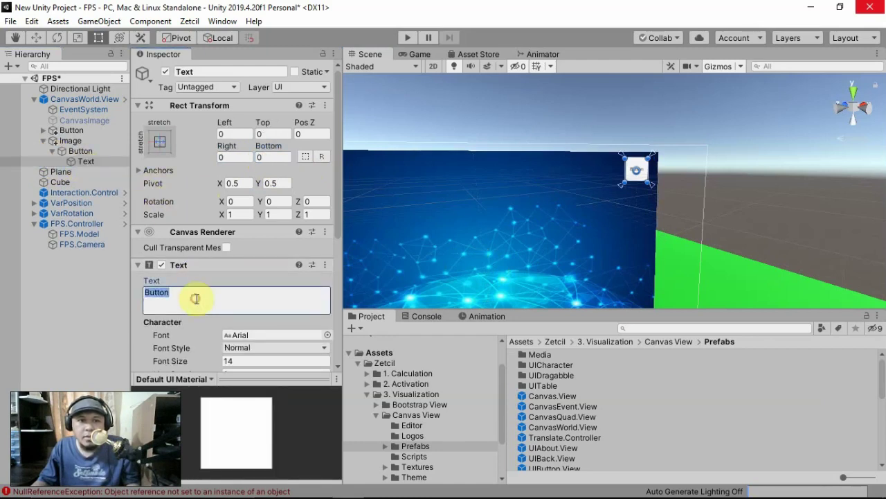
middle_drag(655, 207, 590, 219)
scroll(582, 220, up, 5)
scroll(575, 217, down, 3)
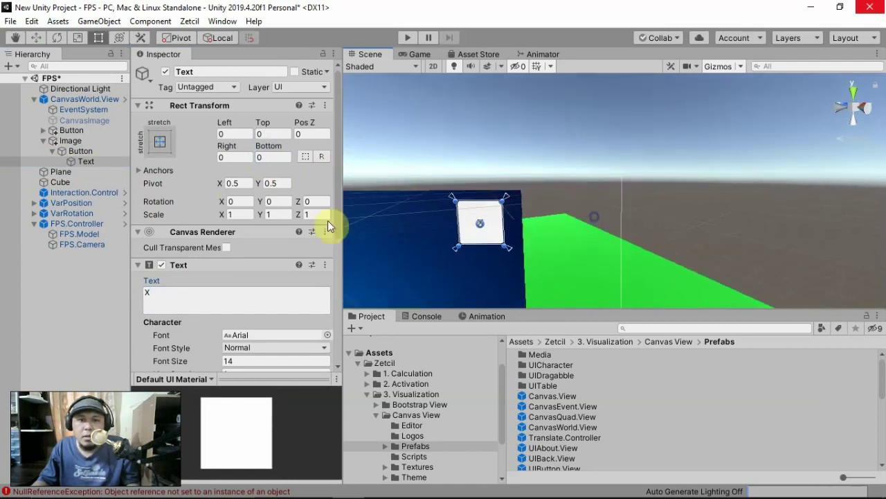
click(248, 361)
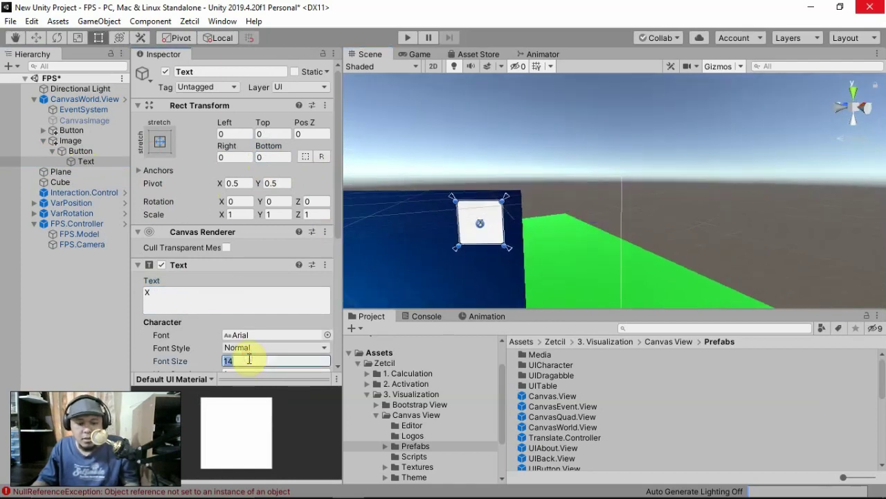
Set the child Button's Image color to red.
click(88, 150)
click(281, 294)
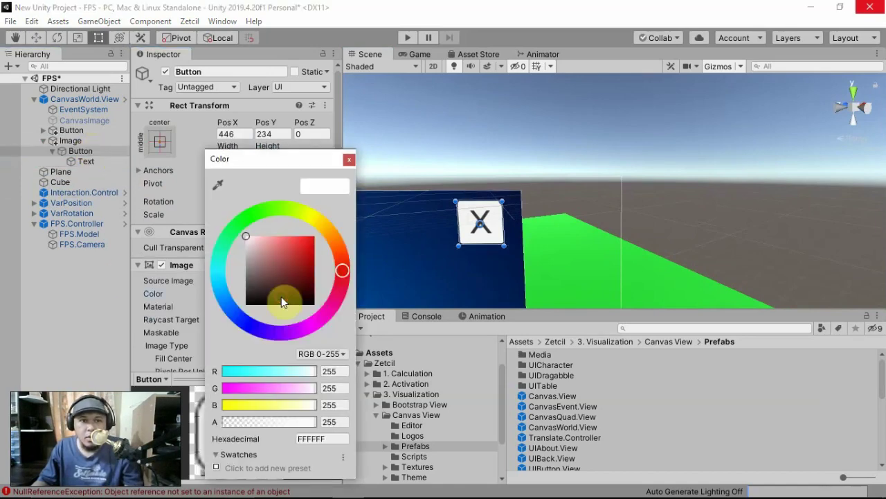
drag(281, 297, 323, 226)
click(349, 159)
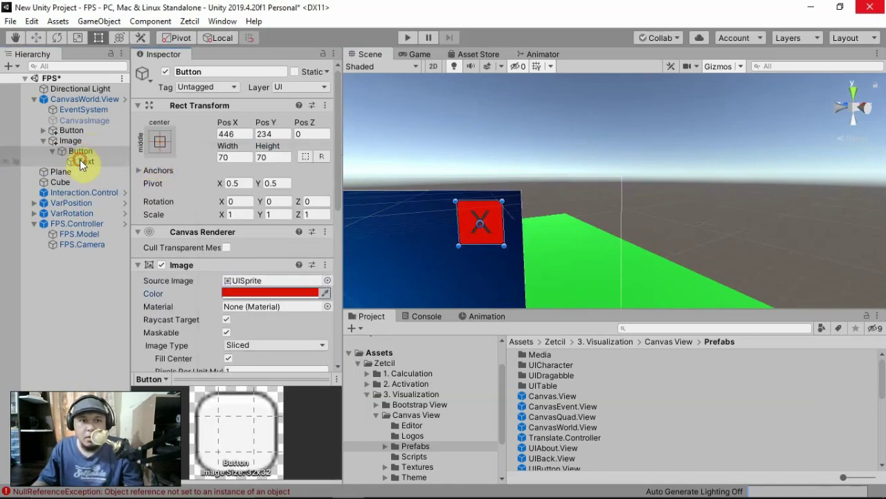
Set the color of the X label on the child Button to white.
click(86, 161)
scroll(255, 322, down, 4)
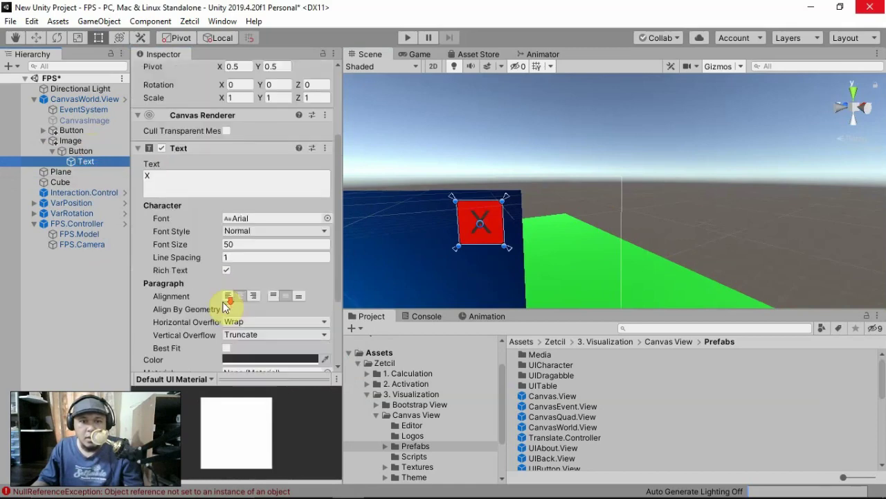
click(252, 360)
click(349, 160)
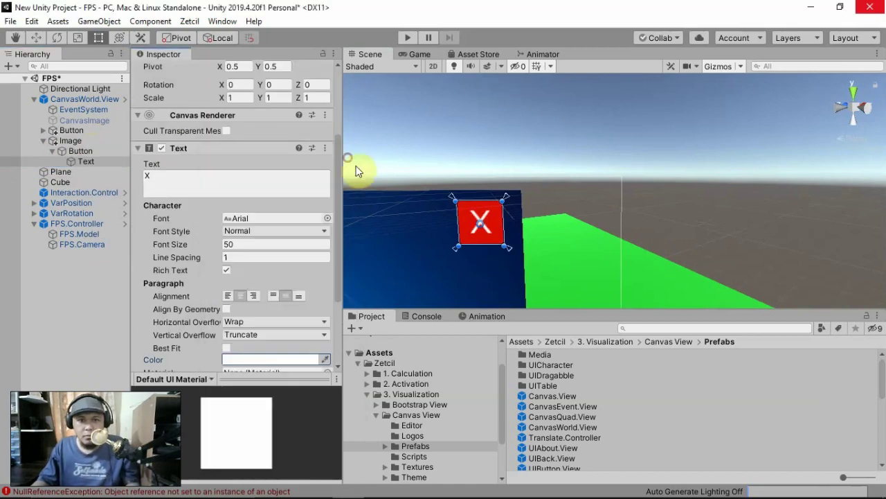
Add an On Click entry to the X button that targets the Image with GameObject.SetActive disabled.
scroll(437, 161, down, 5)
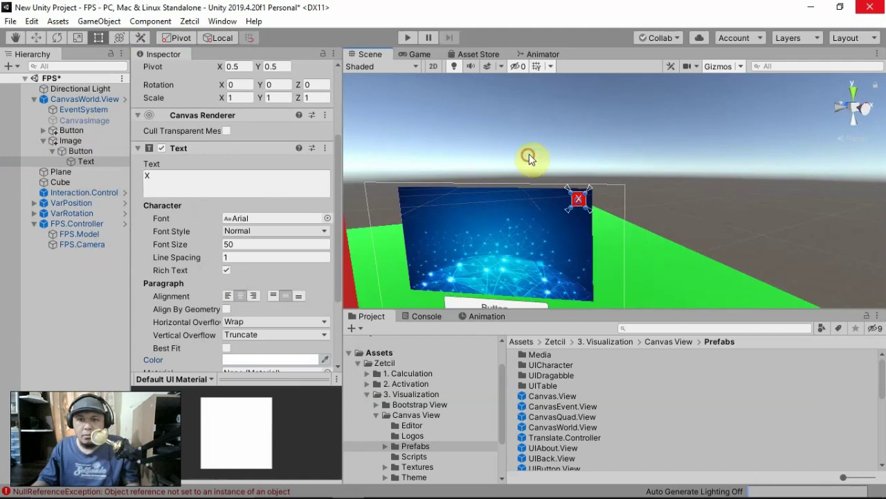
click(529, 154)
click(573, 220)
scroll(573, 220, up, 5)
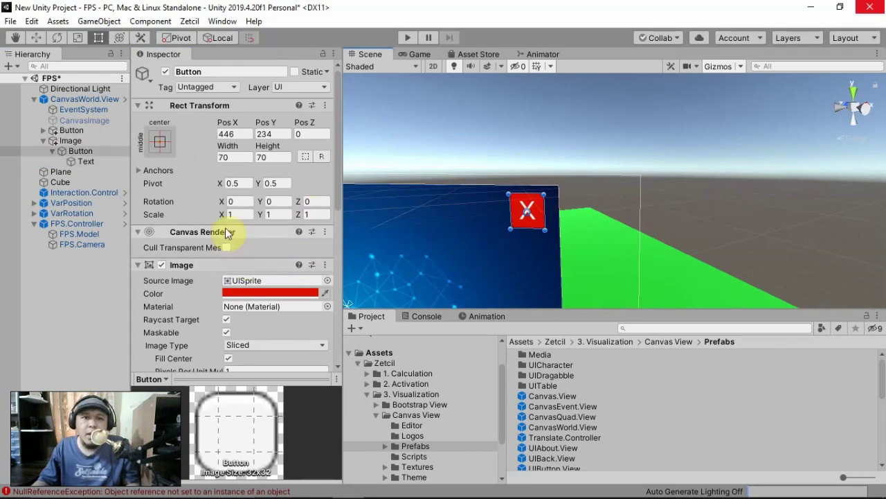
scroll(211, 226, down, 10)
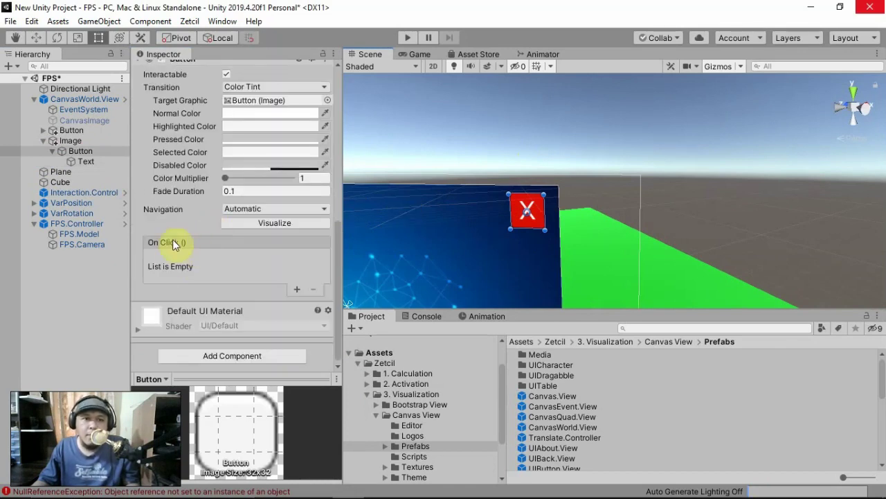
click(297, 290)
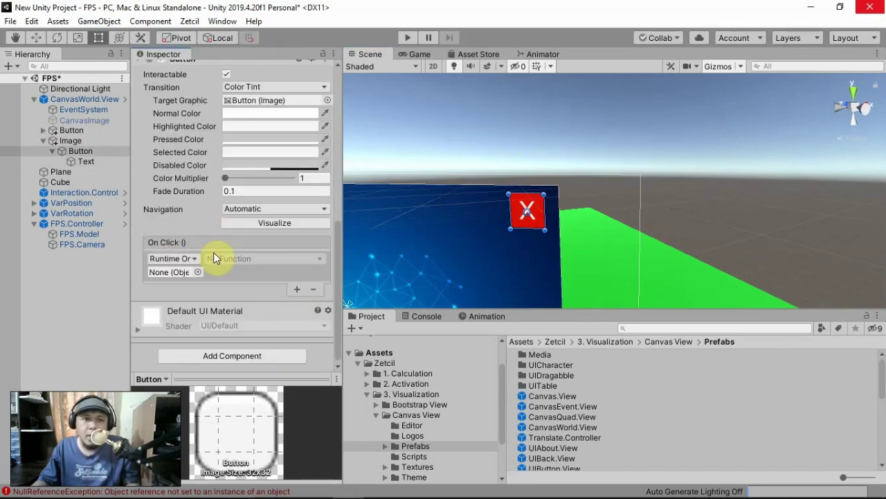
drag(70, 140, 162, 274)
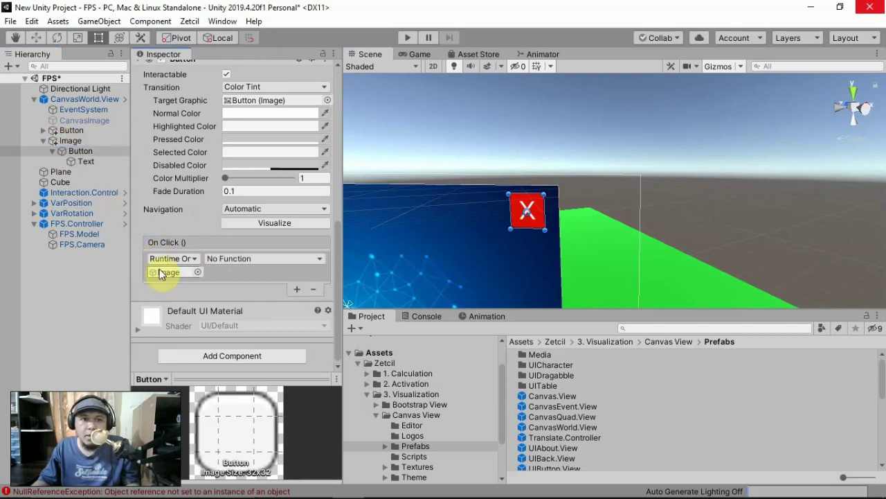
click(230, 258)
mouse_move(244, 292)
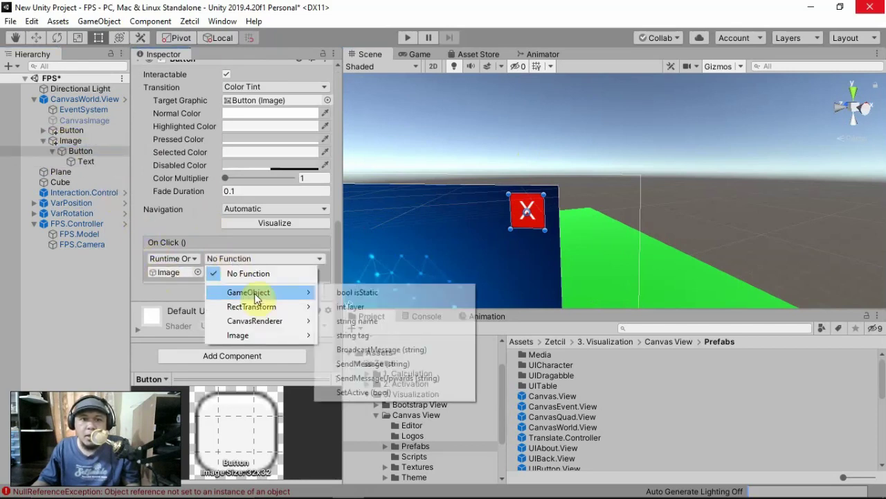
click(363, 392)
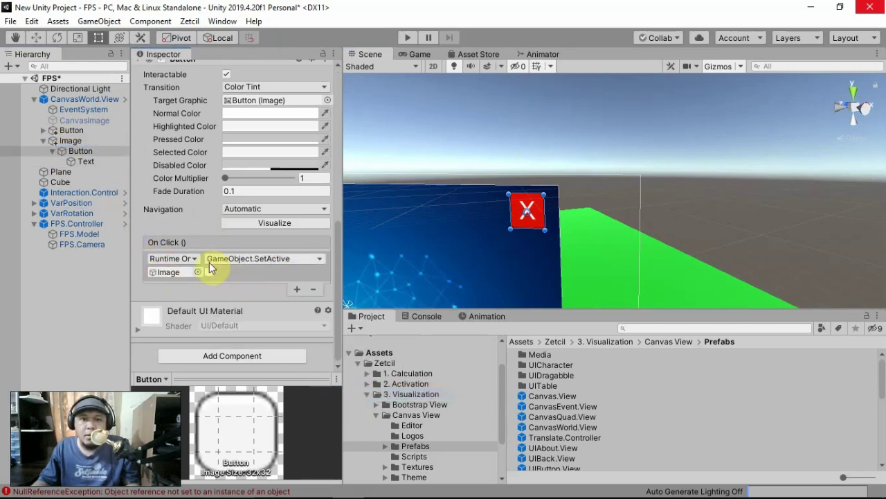
Review the On Click settings of both buttons, then deactivate the Image object under CanvasWorld.View.
click(96, 131)
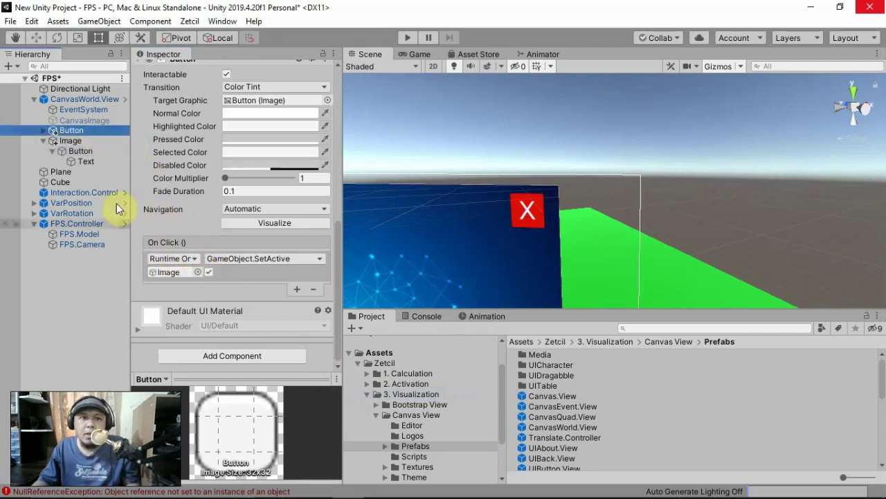
click(97, 152)
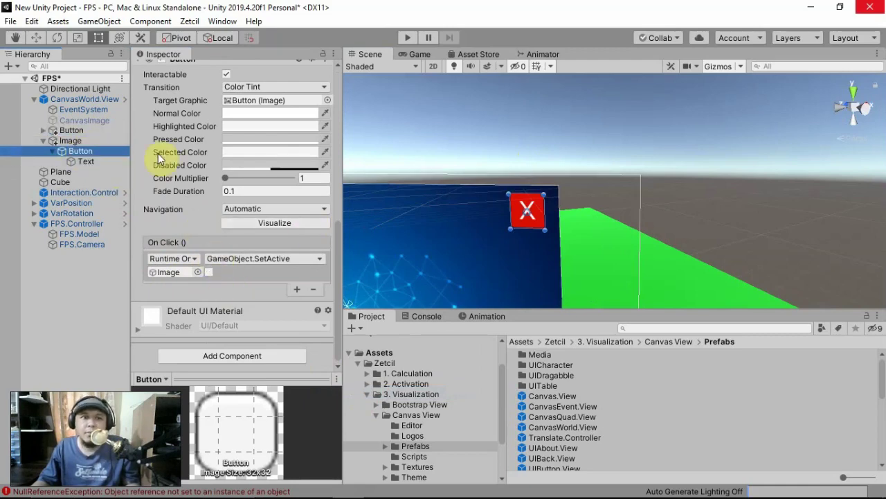
click(94, 142)
scroll(193, 92, up, 3)
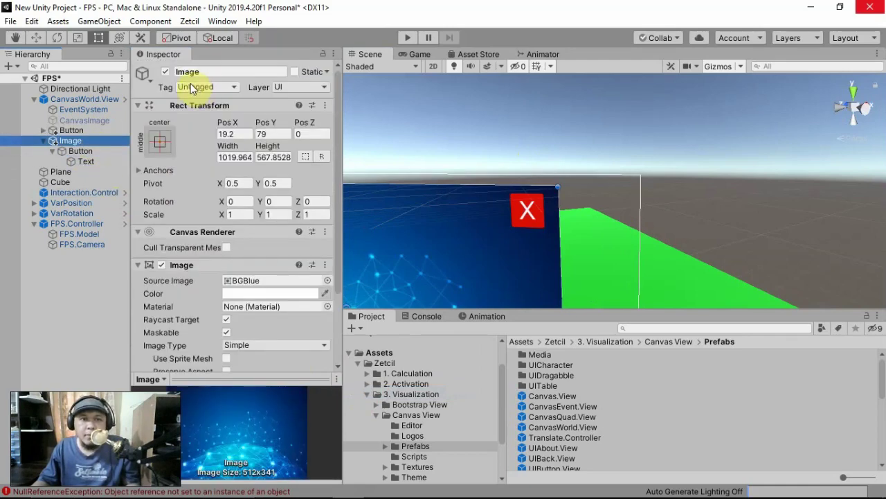
click(166, 71)
scroll(511, 149, down, 5)
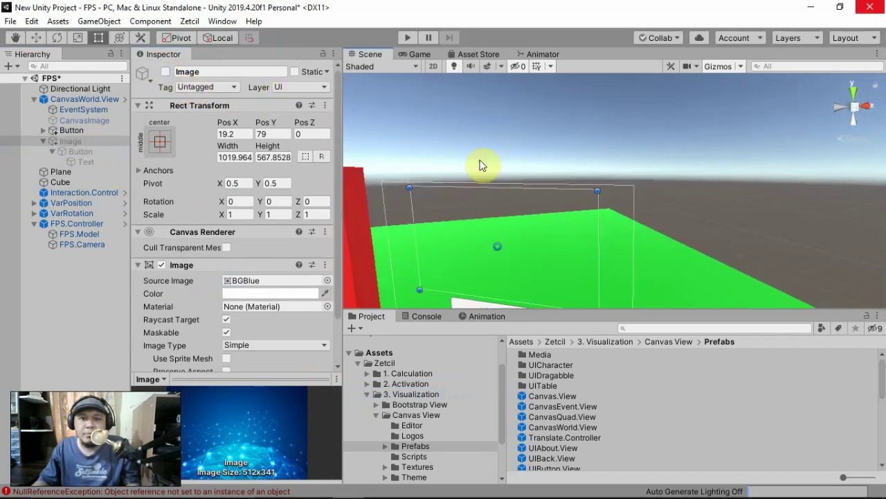
Play-test the scene by opening the image with the canvas Button and closing it with the red X, then stop play mode.
click(408, 37)
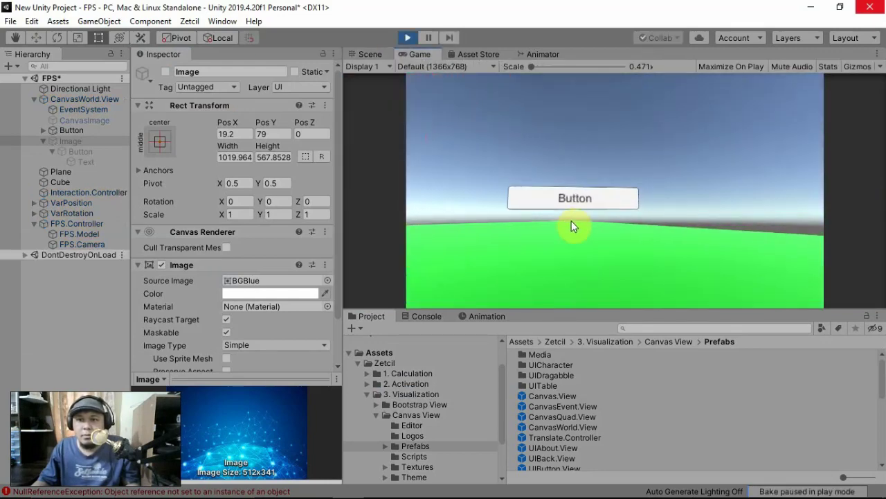
click(569, 216)
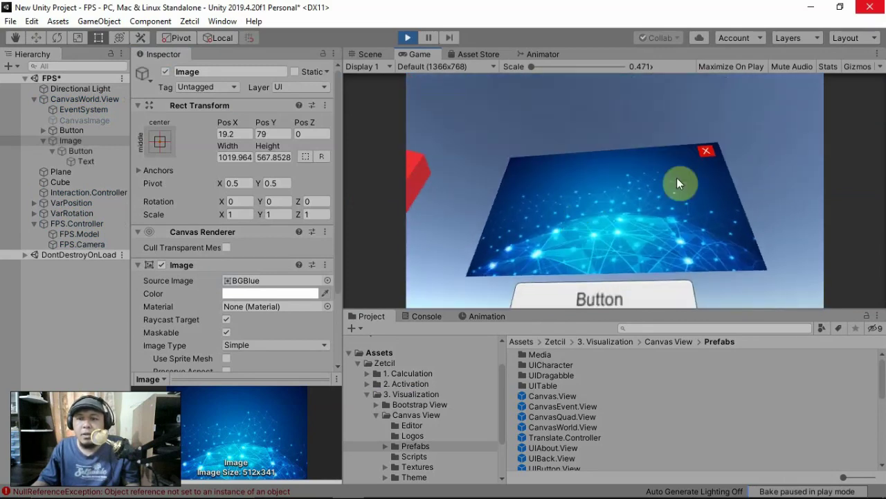
click(706, 152)
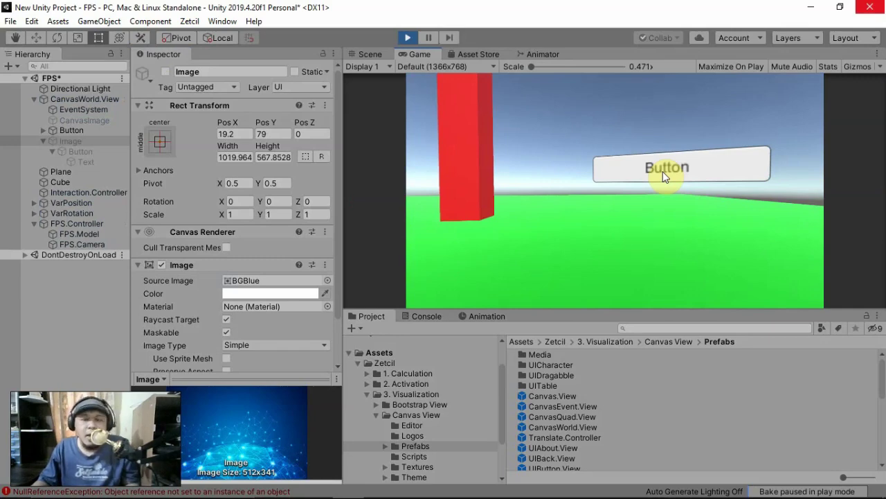
click(409, 37)
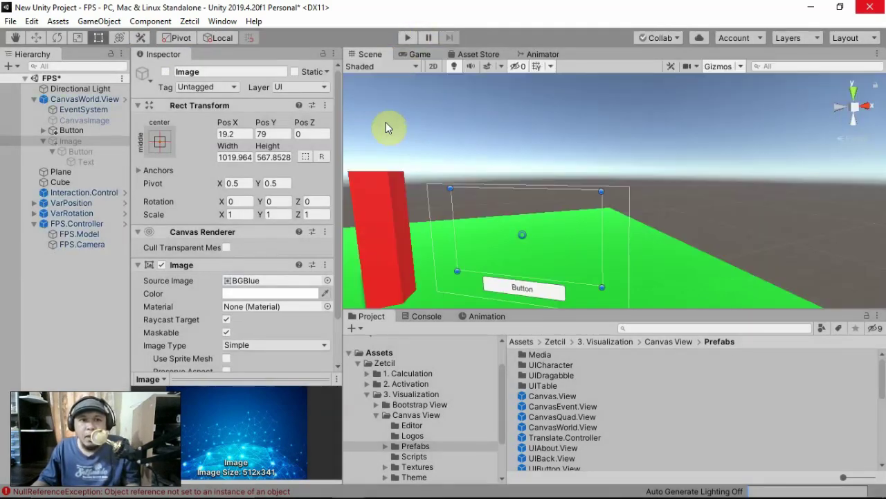
Place the Click.Controller prefab from Zetcil's 4. Interaction > Input Controller > Prefabs folder on the green plane, on the red cube's side away from the canvas.
click(84, 99)
key(f)
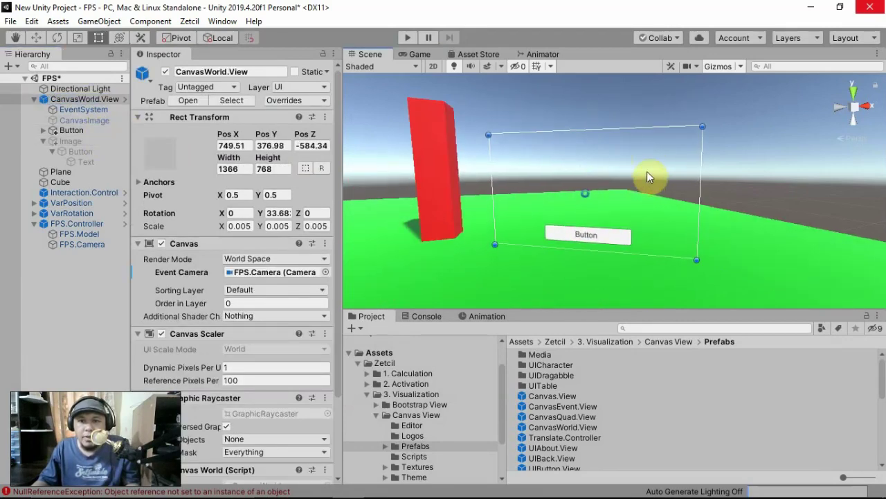
right_drag(606, 216, 625, 217)
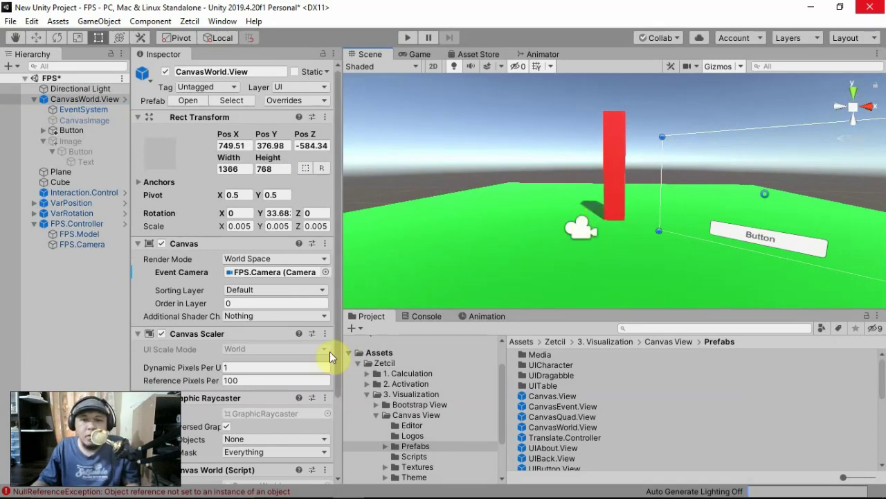
click(376, 415)
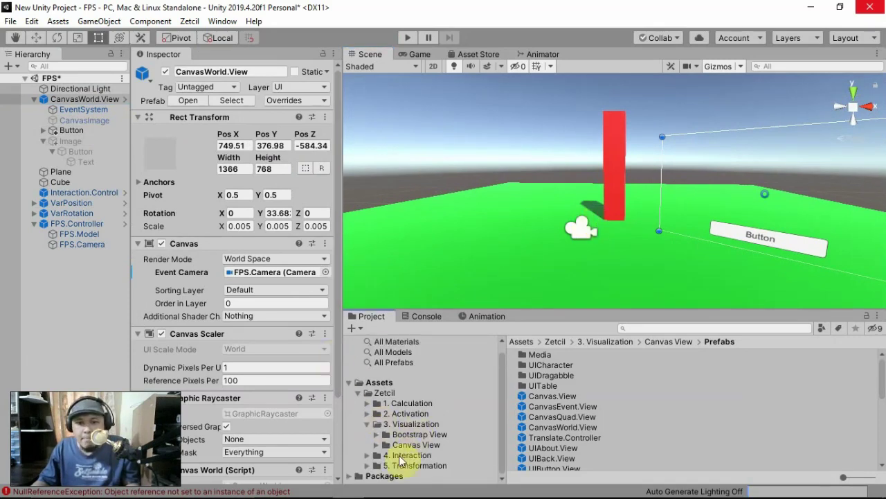
click(367, 456)
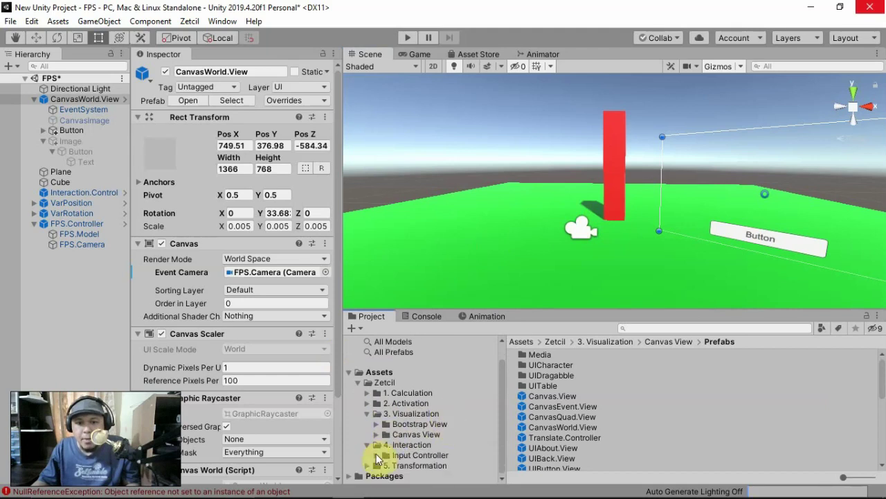
click(377, 455)
click(415, 434)
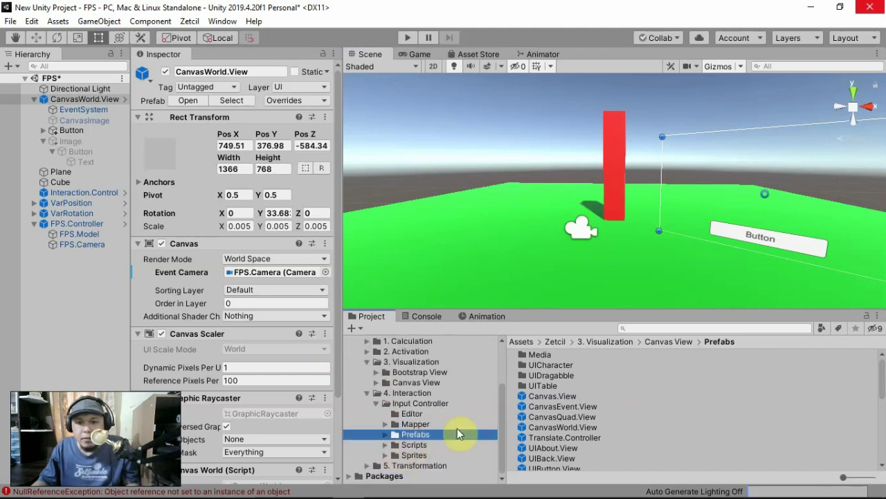
scroll(557, 407, down, 1)
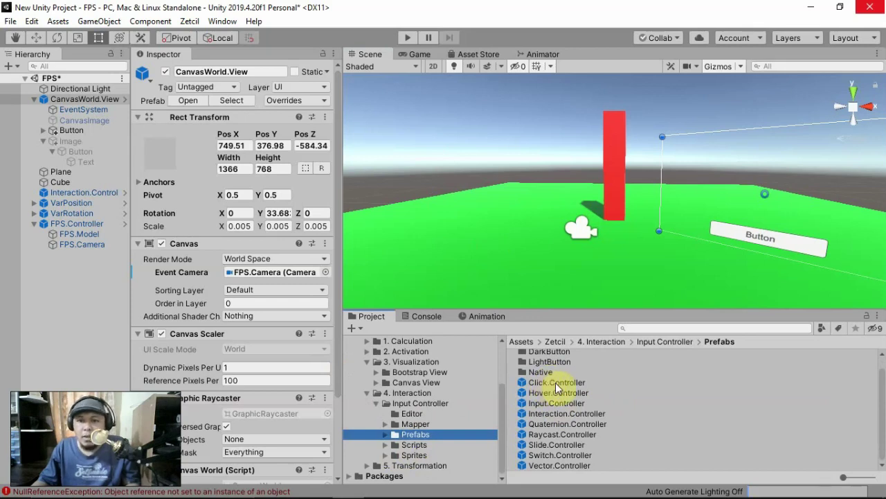
drag(547, 383, 469, 221)
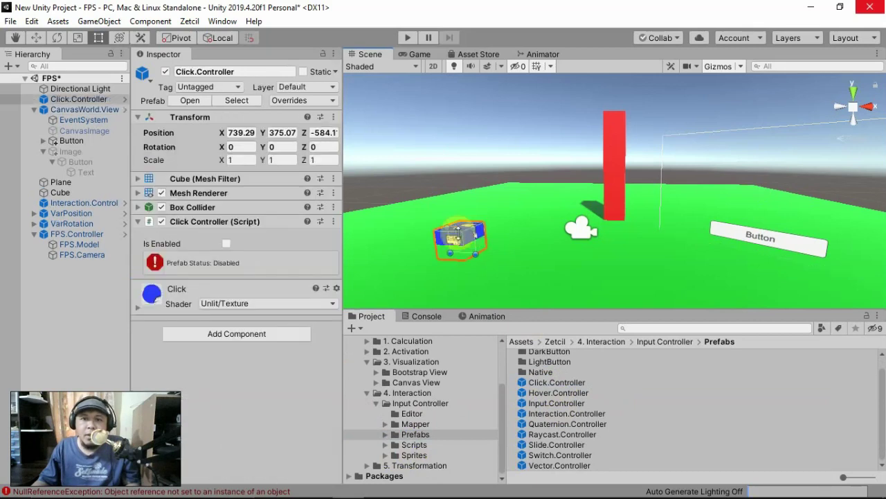
Raise the Click.Controller block to about Y 375.78 and toggle its Mesh Renderer off and back on.
click(36, 37)
drag(452, 186, 453, 170)
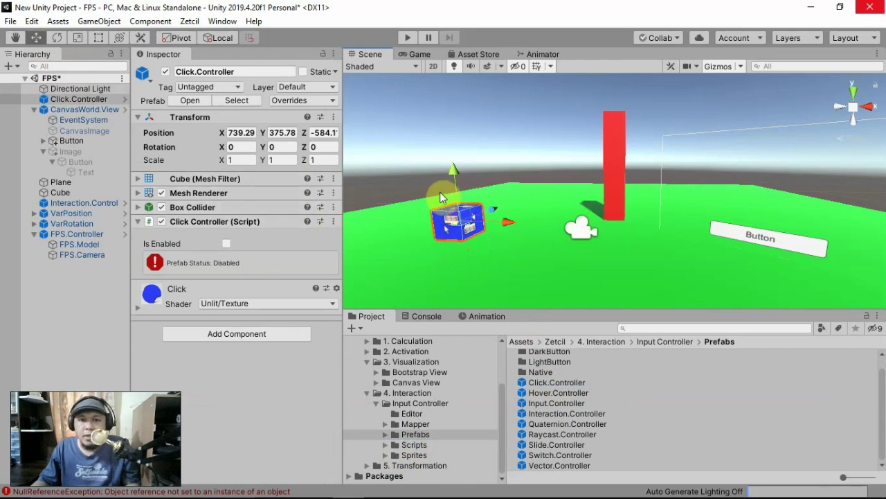
click(162, 194)
click(162, 193)
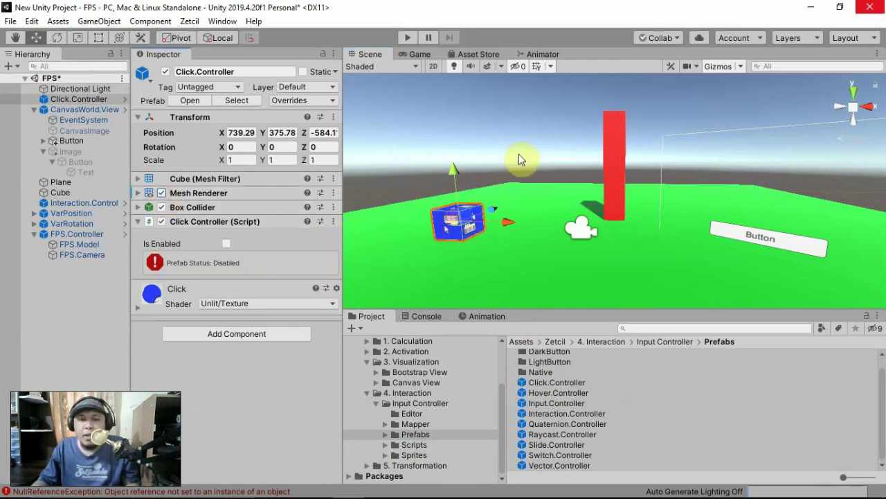
Turn on Is Enabled and the default click event in the Click.Controller's script settings.
right_drag(519, 159, 518, 204)
click(473, 205)
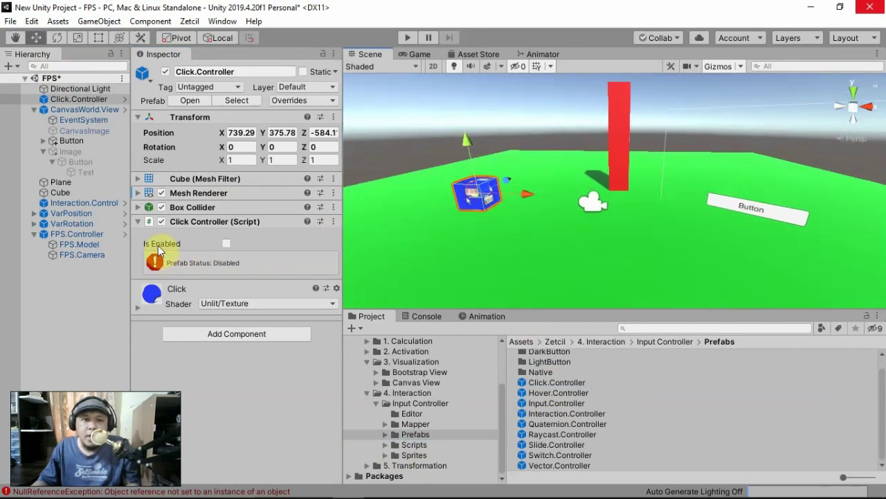
click(226, 244)
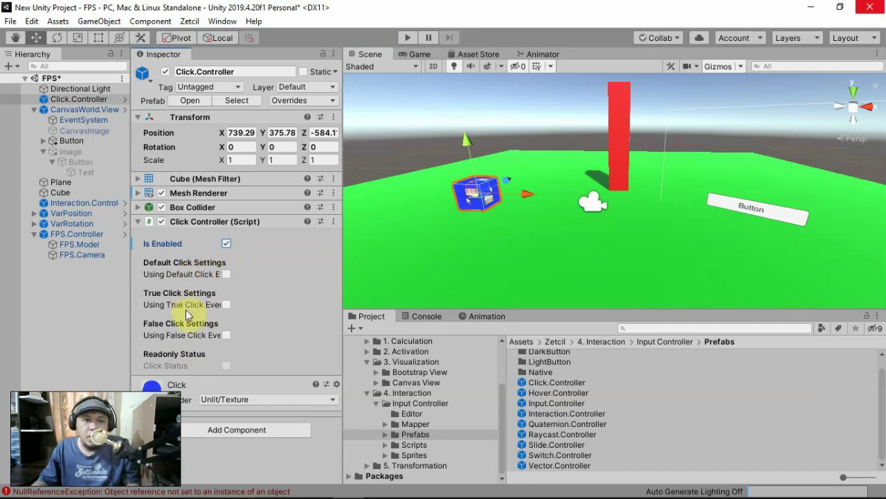
click(227, 274)
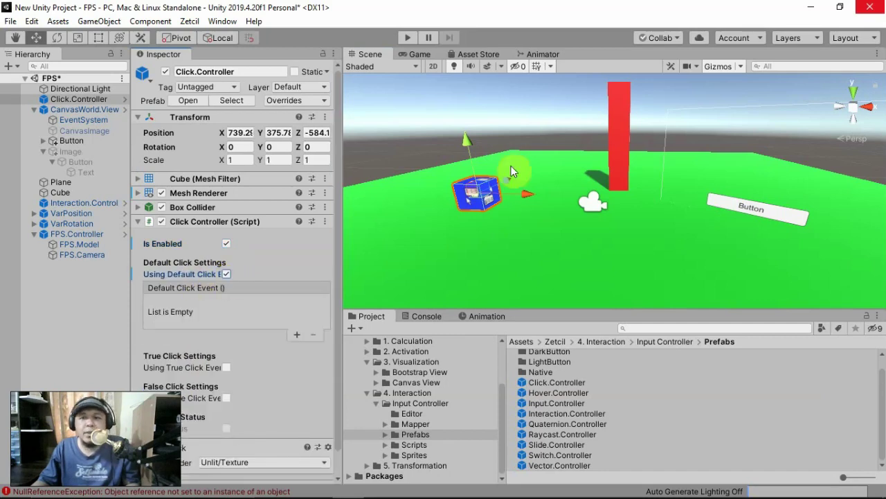
Examine the placement of the blue Click.Controller block relative to the red cube and the canvas from several viewpoints.
right_drag(511, 167, 524, 220)
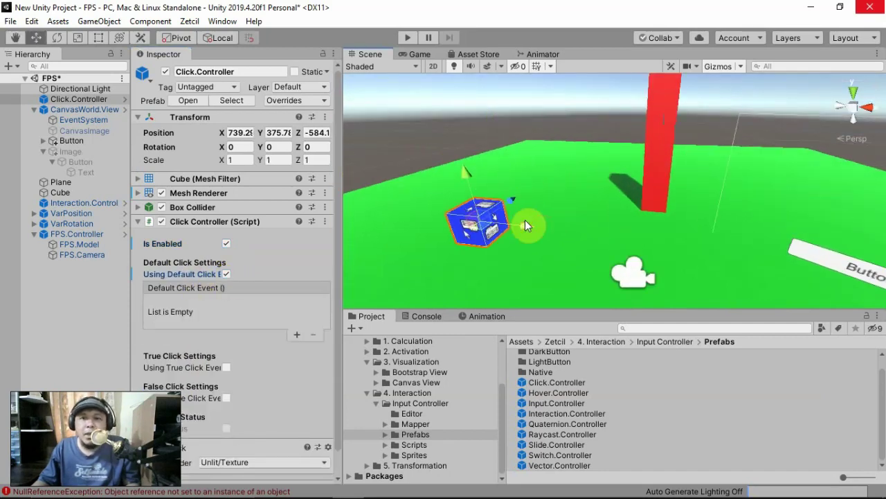
middle_drag(525, 220, 566, 216)
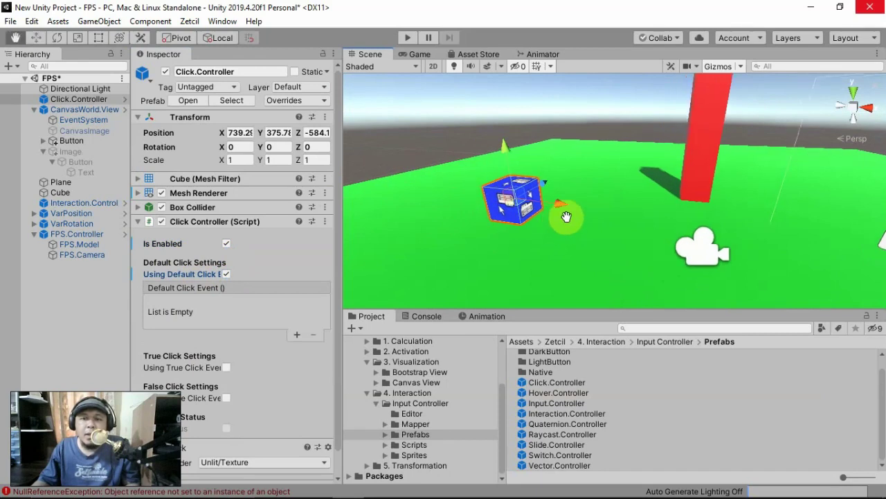
right_drag(538, 242, 584, 212)
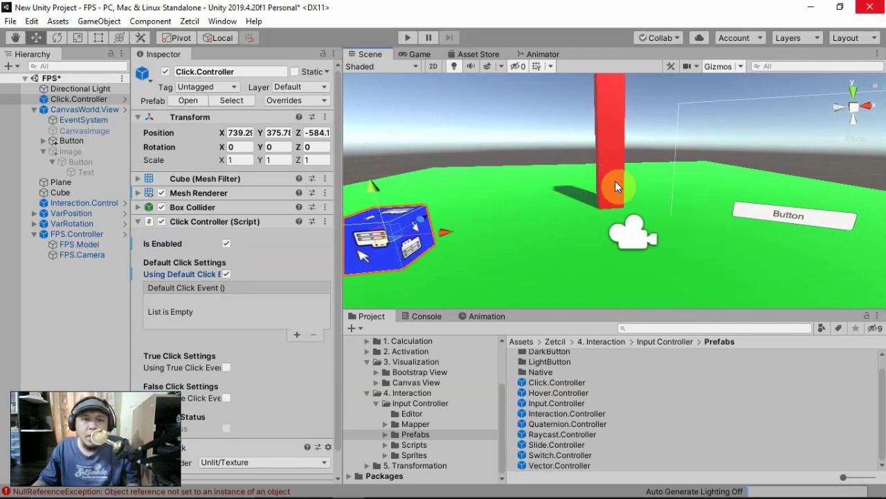
right_drag(648, 181, 628, 183)
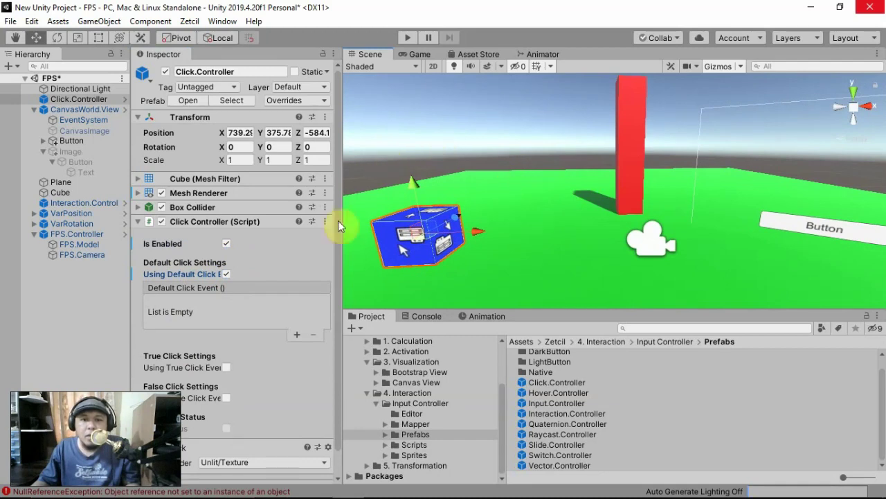
right_drag(534, 183, 543, 166)
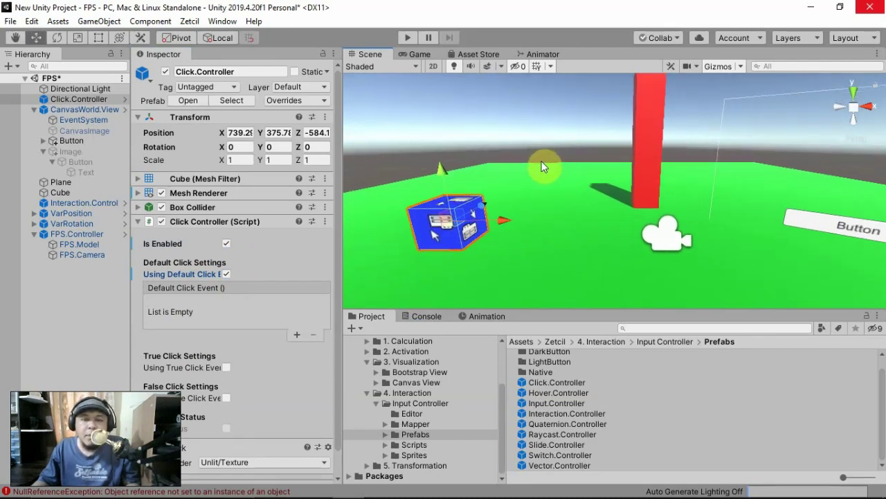
right_drag(565, 161, 559, 165)
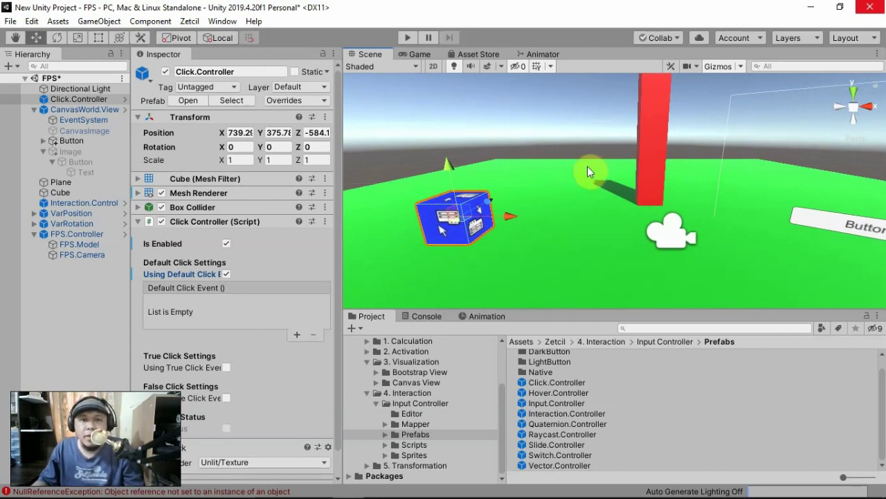
right_drag(586, 169, 525, 203)
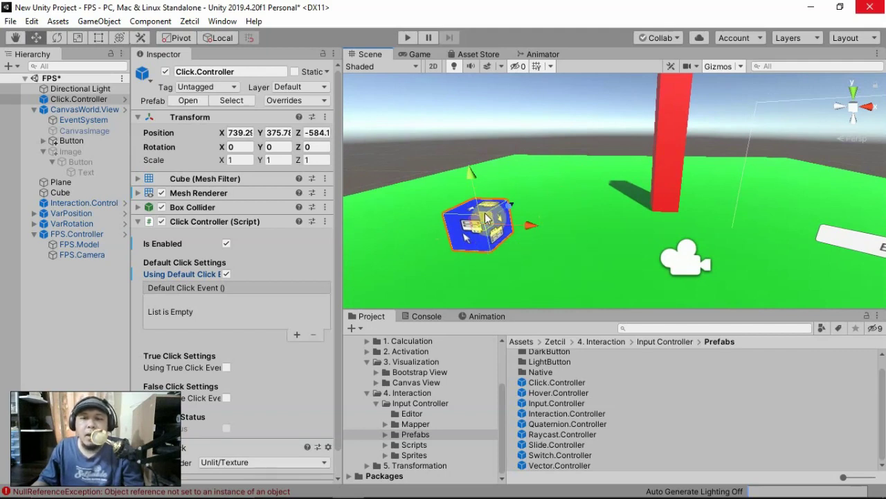
right_drag(597, 167, 601, 173)
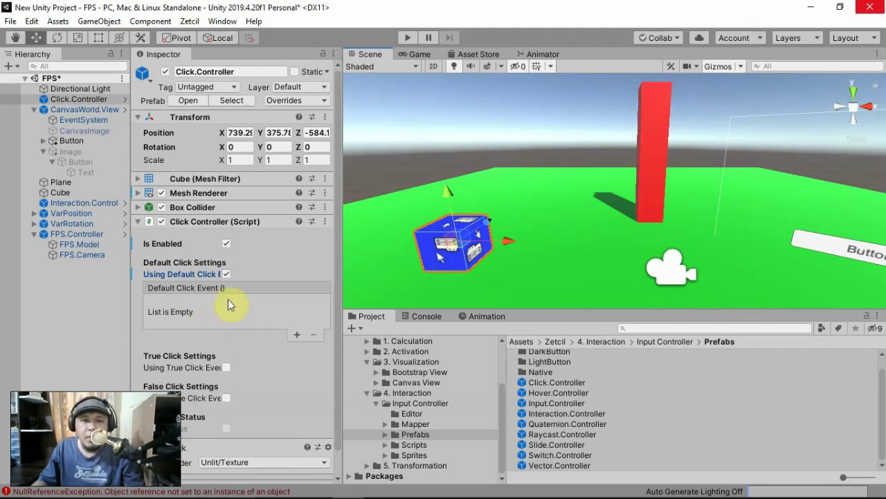
Add a Default Click Event entry on Click.Controller that targets the Cube with GameObject.SetActive disabled.
click(297, 335)
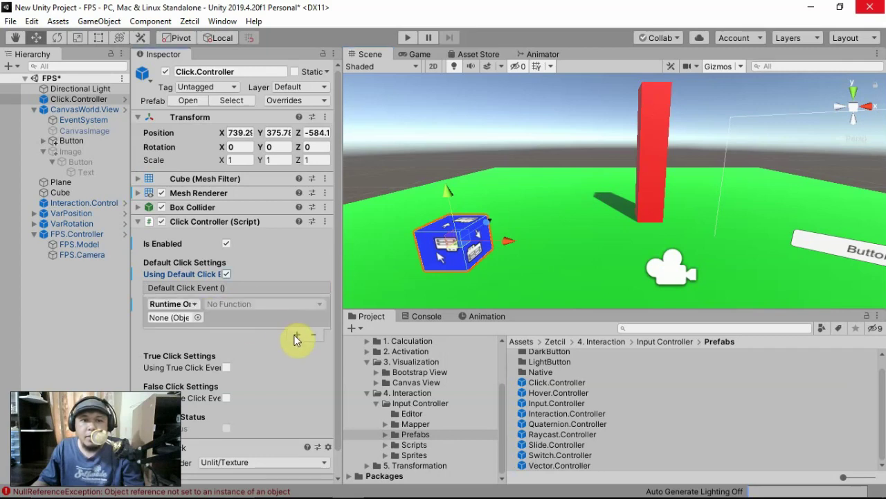
click(45, 194)
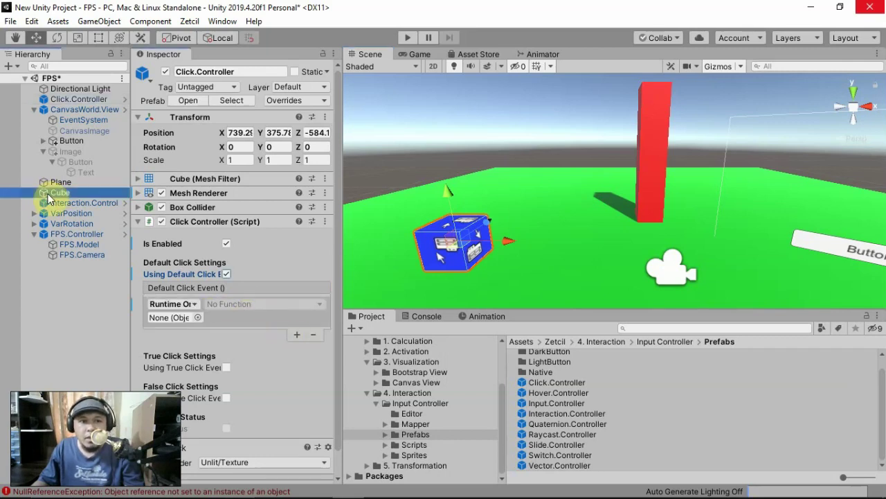
drag(48, 198, 166, 317)
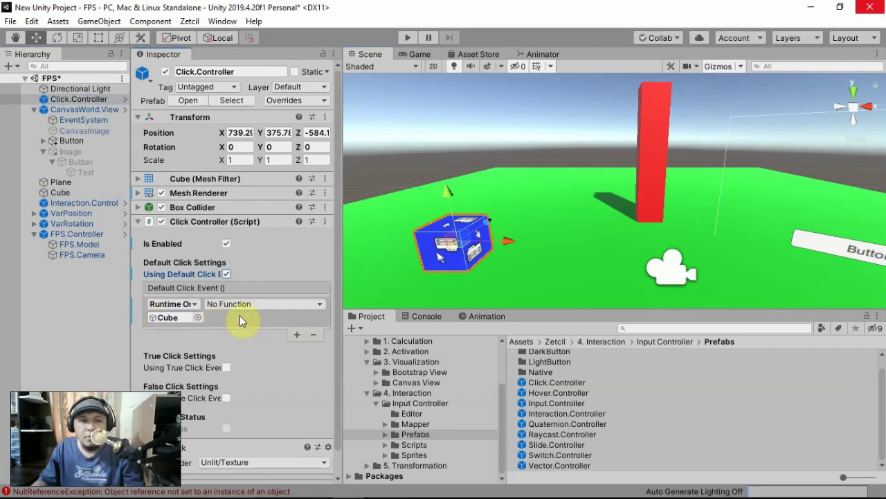
click(253, 304)
mouse_move(263, 337)
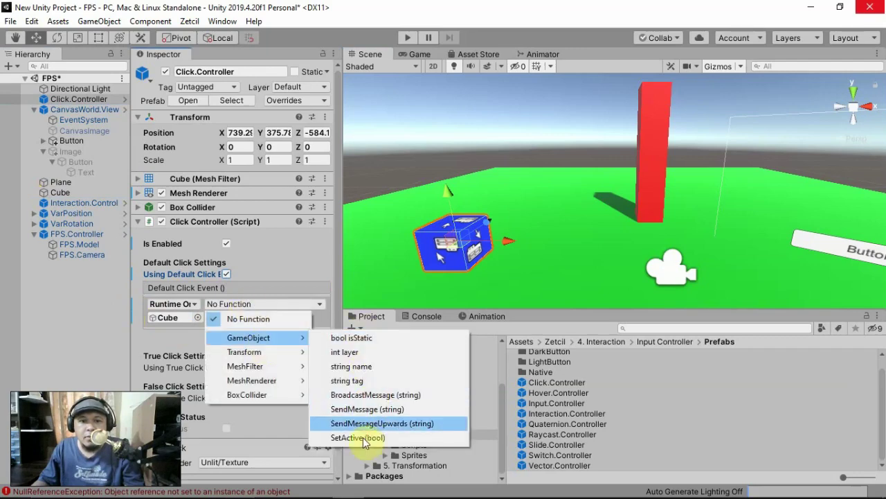
click(363, 437)
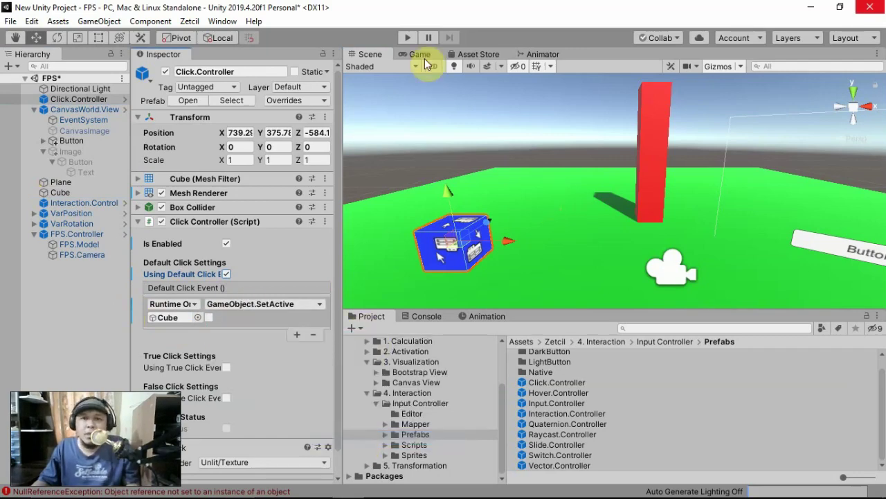
Run the game, back away from the red pillar and trigger the blue Click.Controller block to test its default click event.
click(410, 38)
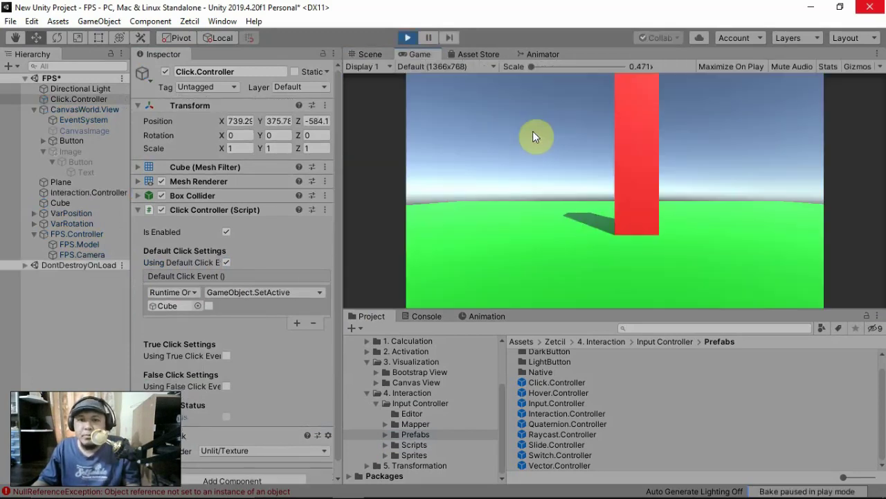
key(s)
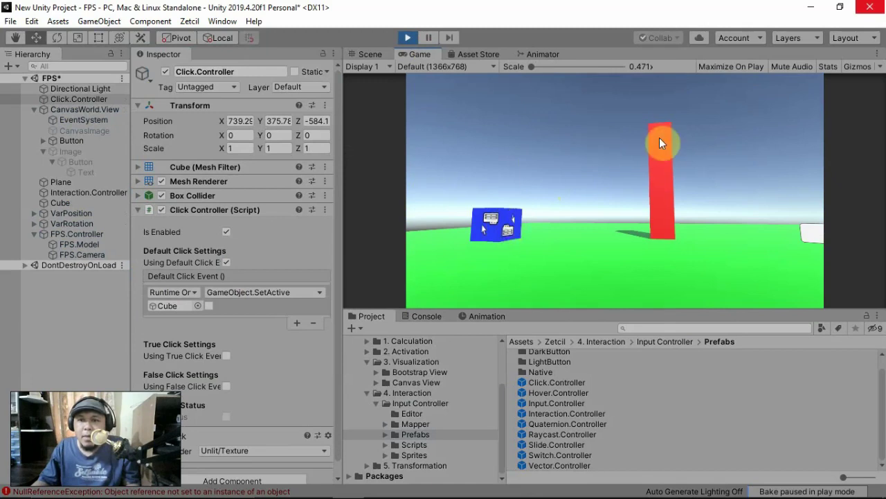
click(495, 226)
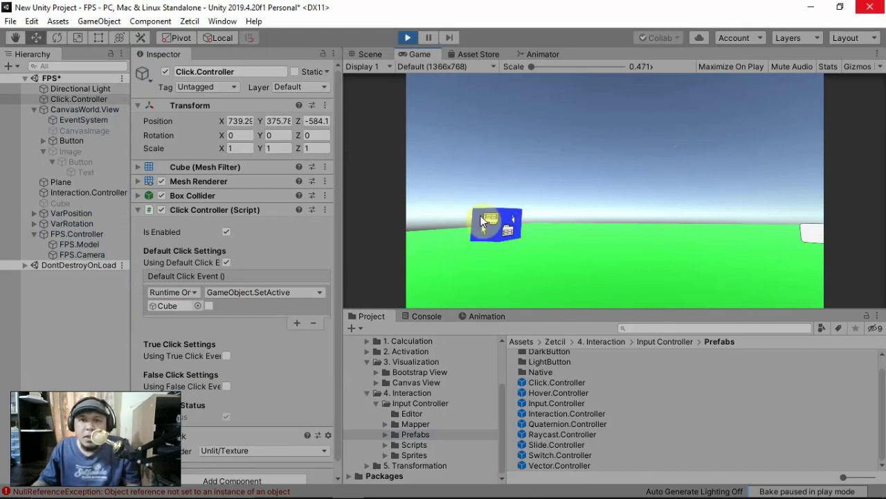
Walk around the blue Click.Controller block in the running game, trigger it again from close range, and stop the game.
key(d)
key(a)
key(w)
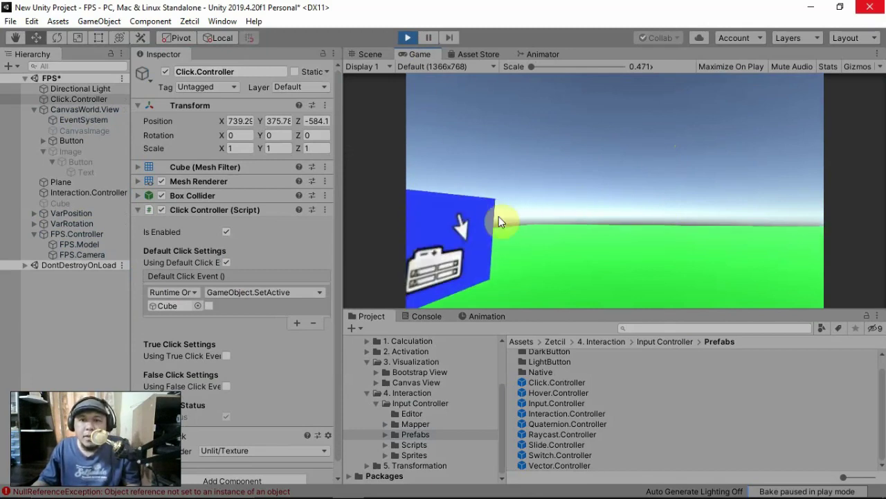
mouse_move(627, 208)
right_down()
mouse_move(617, 208)
mouse_move(615, 224)
mouse_move(622, 204)
right_up()
key(w)
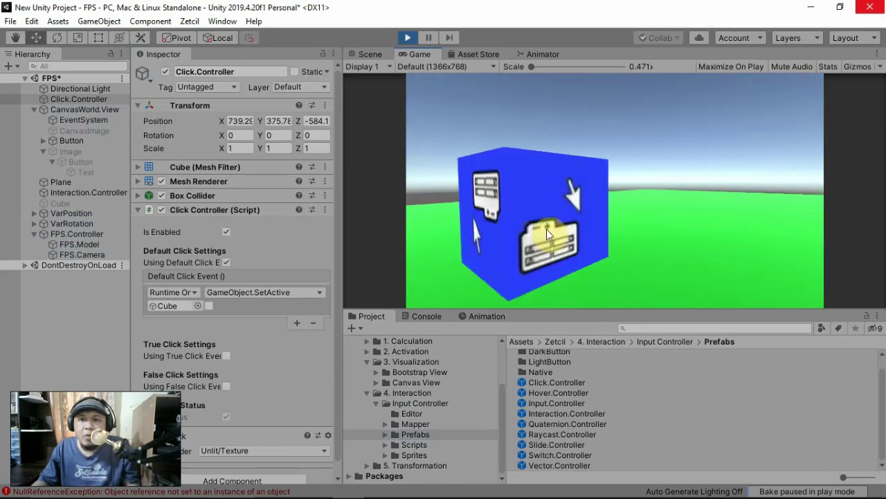
key(s)
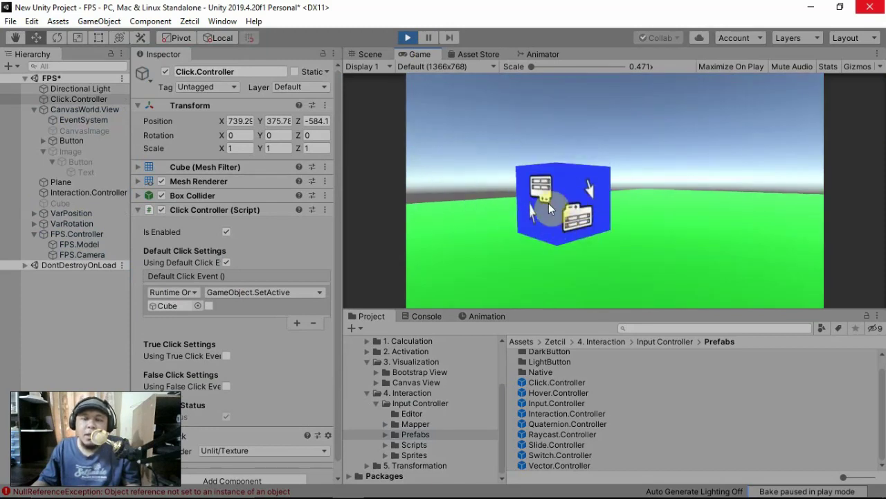
click(575, 207)
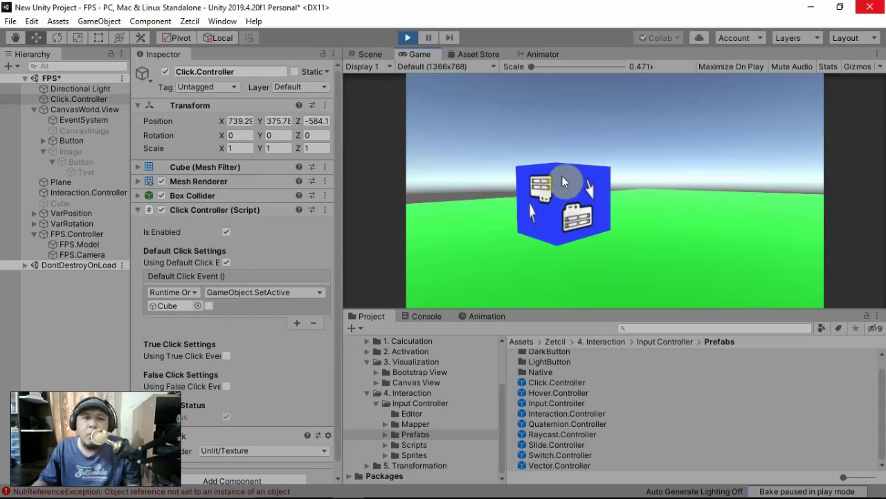
click(408, 38)
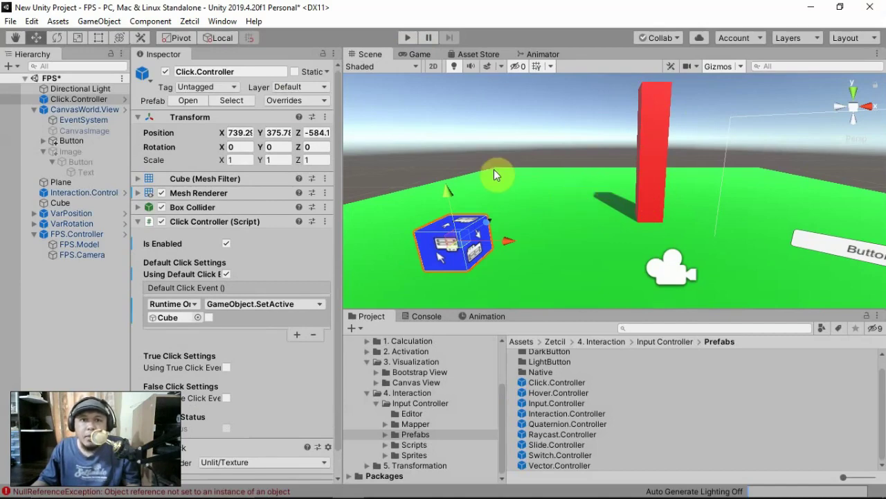
Add a new 3D cube and place it beside the Click.Controller block at about X 736.42, Y 375.62.
click(104, 22)
mouse_move(125, 68)
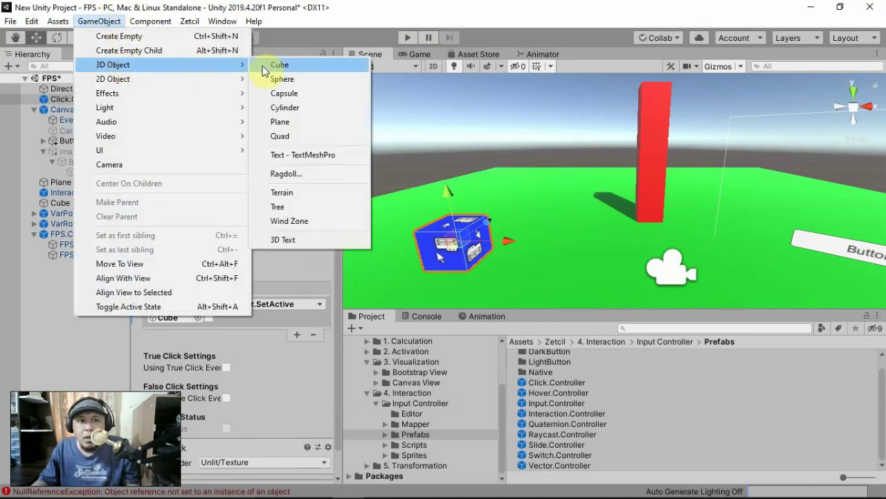
click(290, 65)
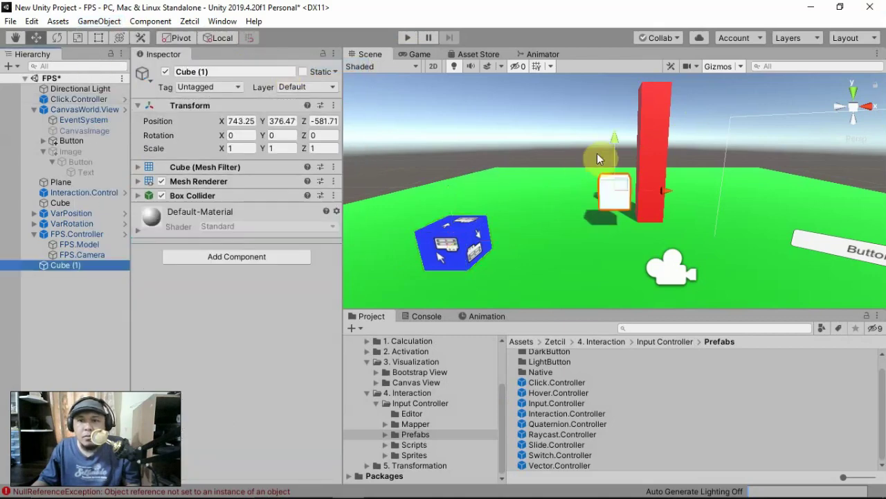
drag(613, 149, 471, 197)
middle_drag(429, 219, 519, 212)
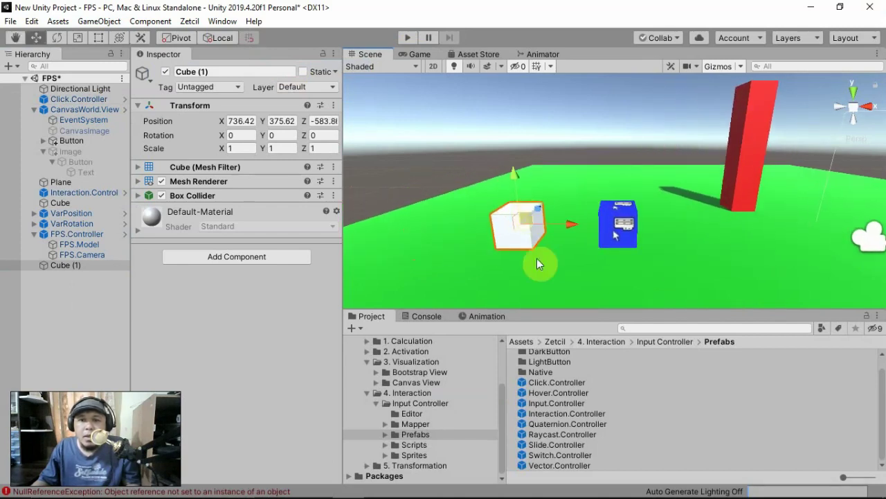
Apply the Red material from Assets to the new small cube and shift it along X towards the blue block.
scroll(457, 371, up, 3)
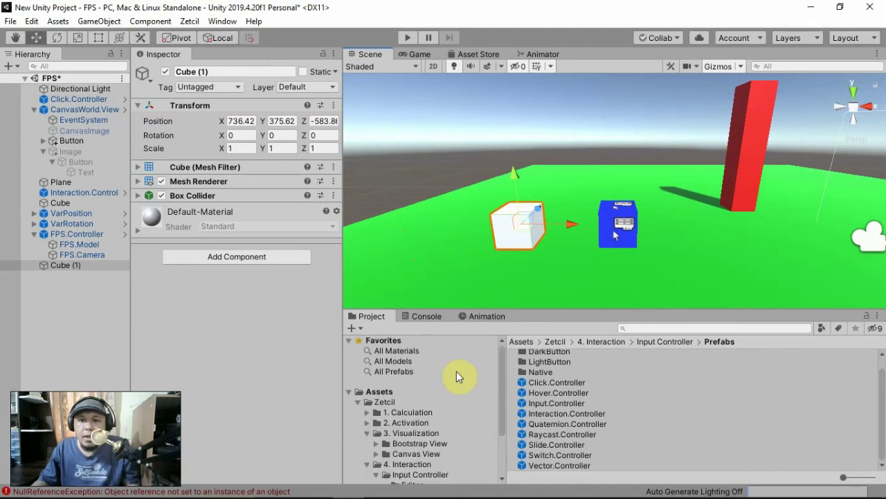
click(392, 393)
drag(534, 386, 513, 237)
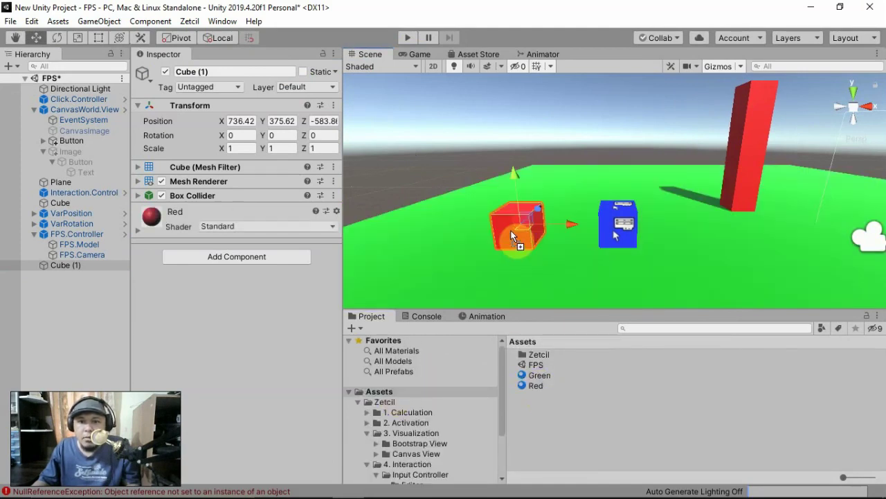
drag(573, 229, 626, 236)
Turn off Click.Controller's Mesh Renderer and scale the object uniformly to about 1.556.
click(626, 237)
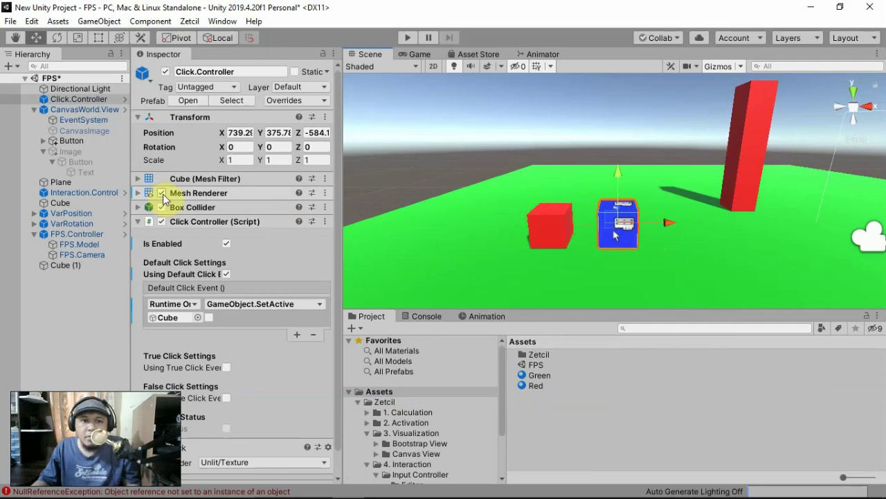
click(161, 193)
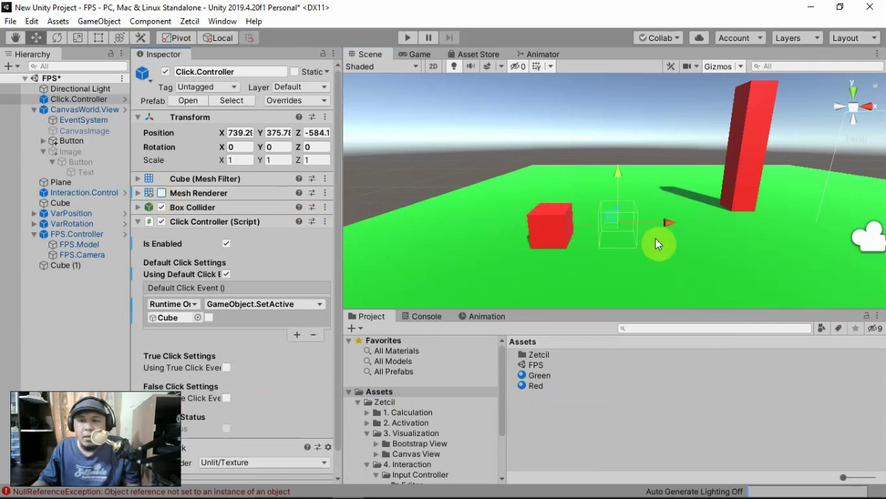
scroll(656, 238, up, 2)
scroll(656, 238, up, 2)
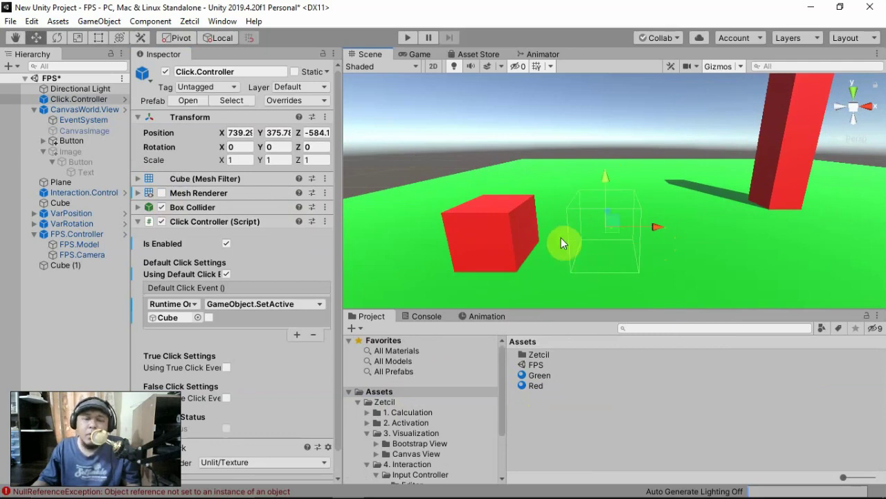
click(77, 38)
drag(607, 227, 628, 198)
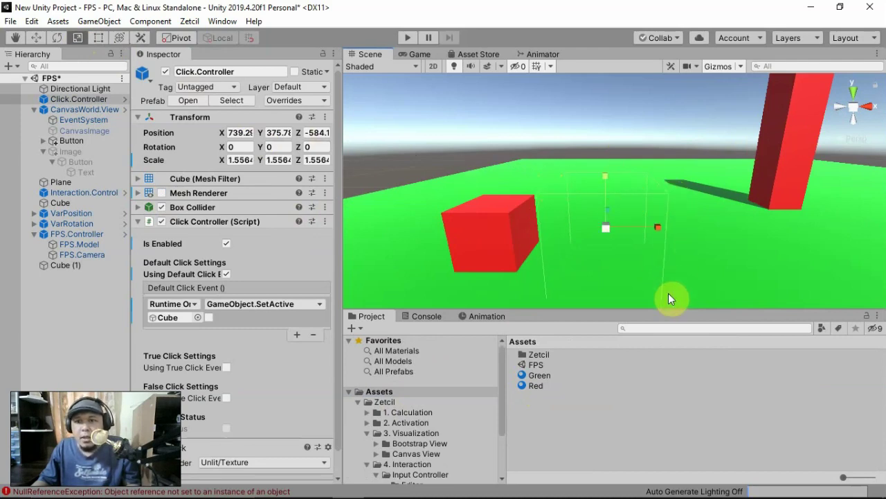
Move the invisible Click.Controller along X to about 737.47 so its collider encloses the small red cube.
click(43, 38)
drag(658, 227, 550, 217)
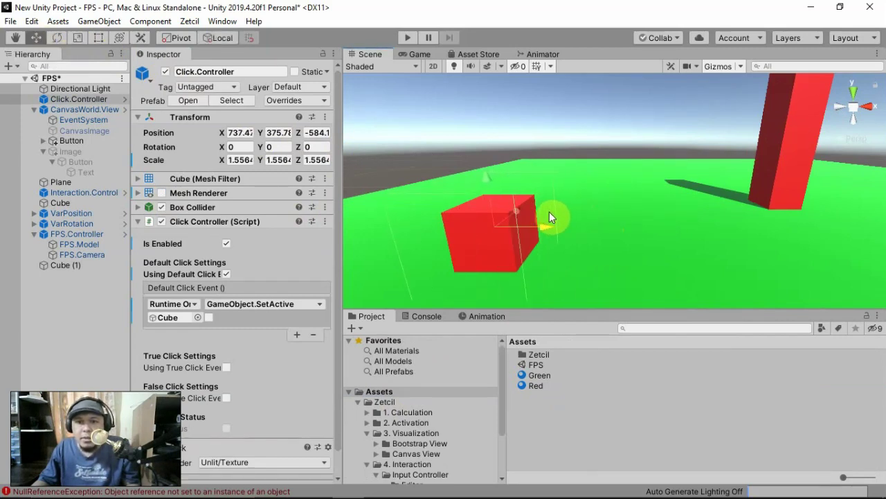
alt+drag(601, 200, 628, 200)
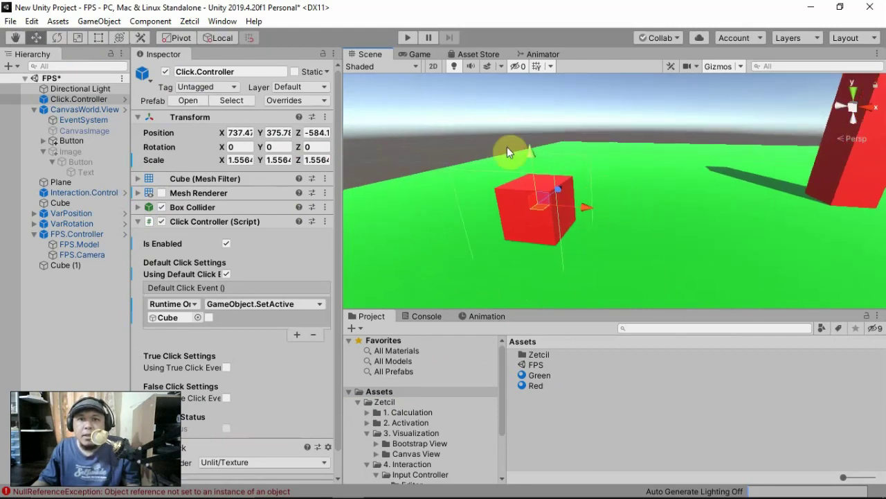
Run the game, back away and trigger the small red cube to test the invisible Click.Controller around it.
click(408, 38)
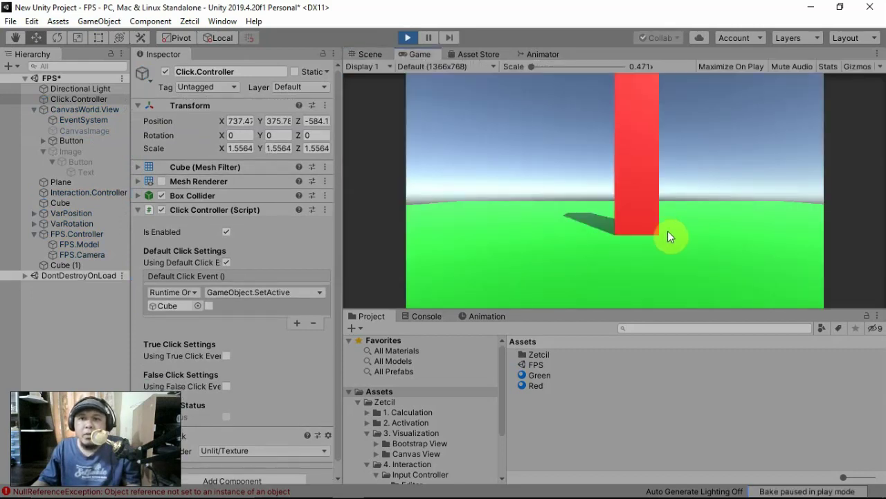
key(s)
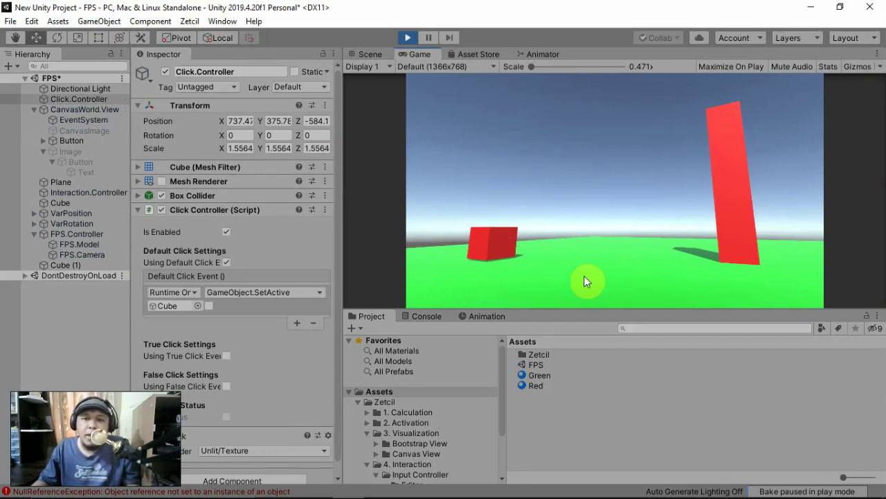
click(489, 244)
click(485, 247)
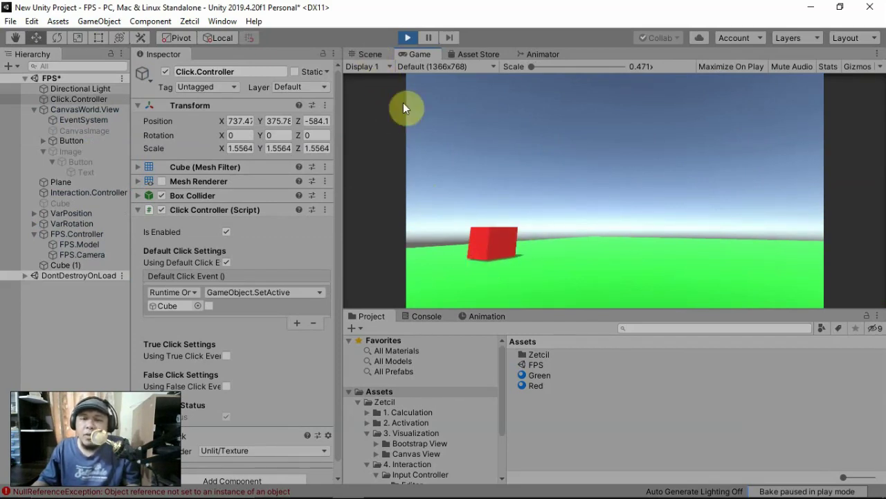
Toggle Click.Controller's Mesh Renderer on and off in the Scene view to examine how it encloses the small cube, and stop the game.
click(370, 54)
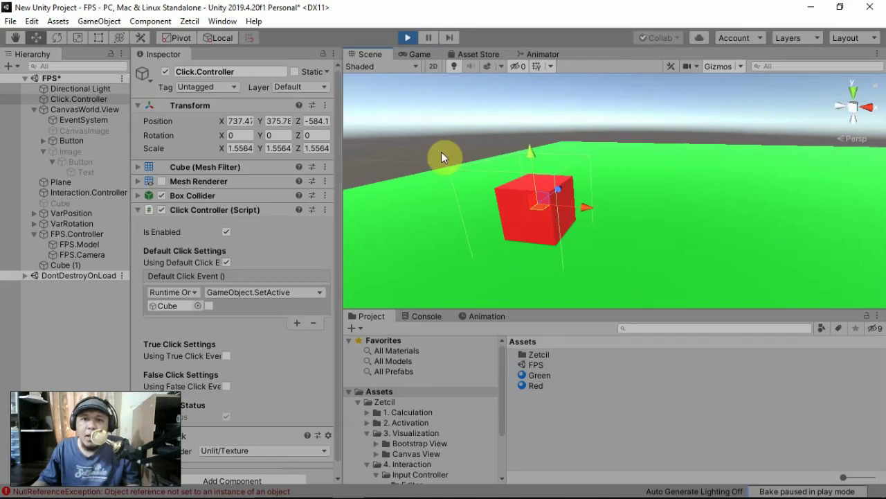
click(162, 181)
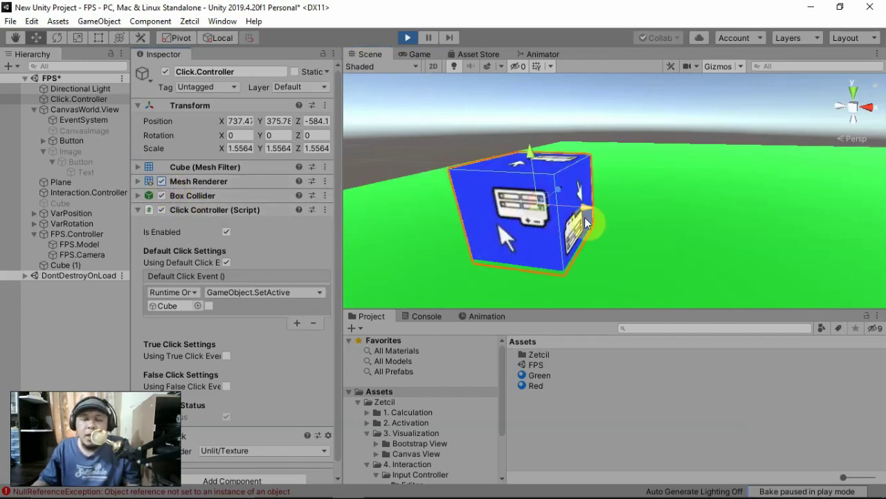
alt+drag(614, 212, 629, 238)
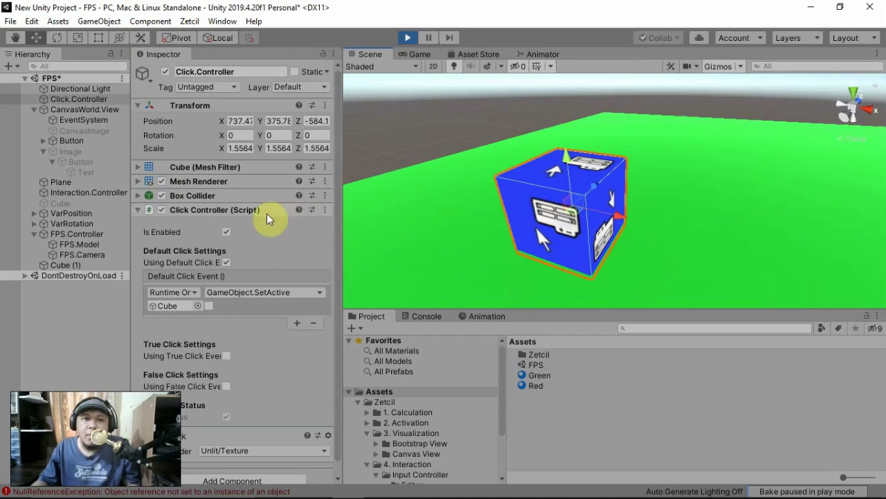
click(161, 181)
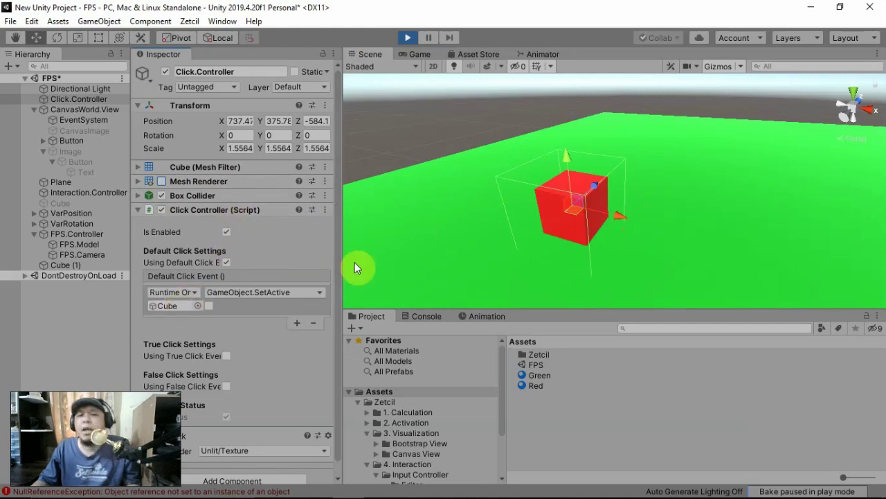
click(587, 189)
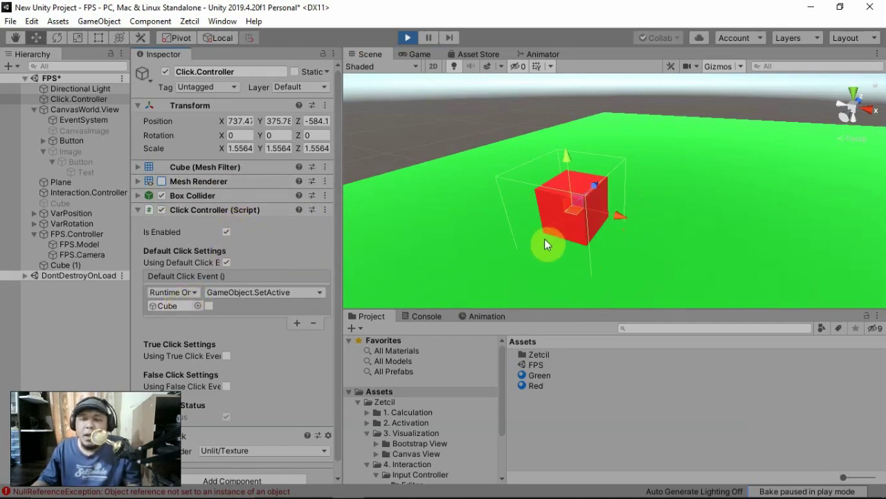
alt+drag(545, 243, 505, 256)
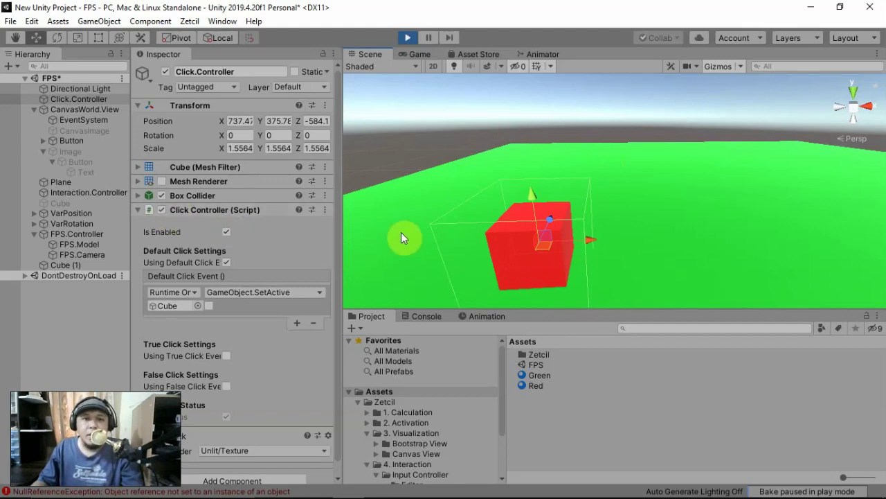
click(408, 38)
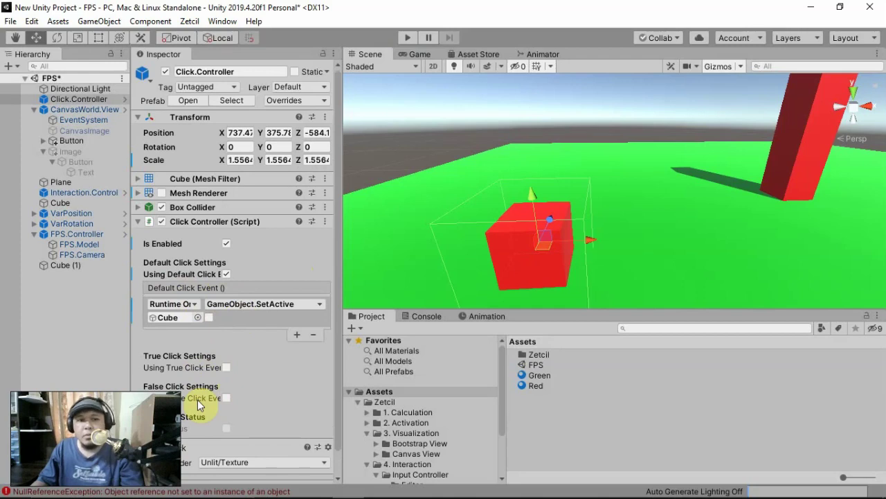
Turn off the default click event in Click.Controller's script and enable the True and False click events.
click(226, 274)
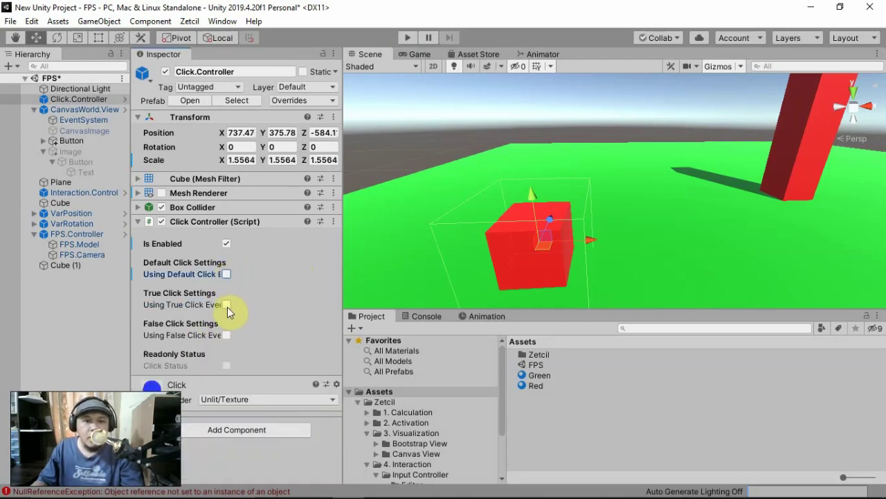
click(229, 305)
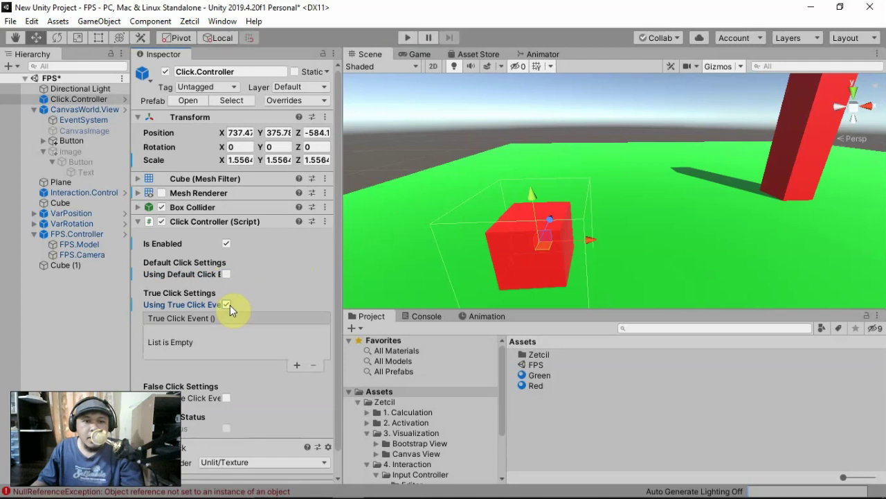
click(226, 397)
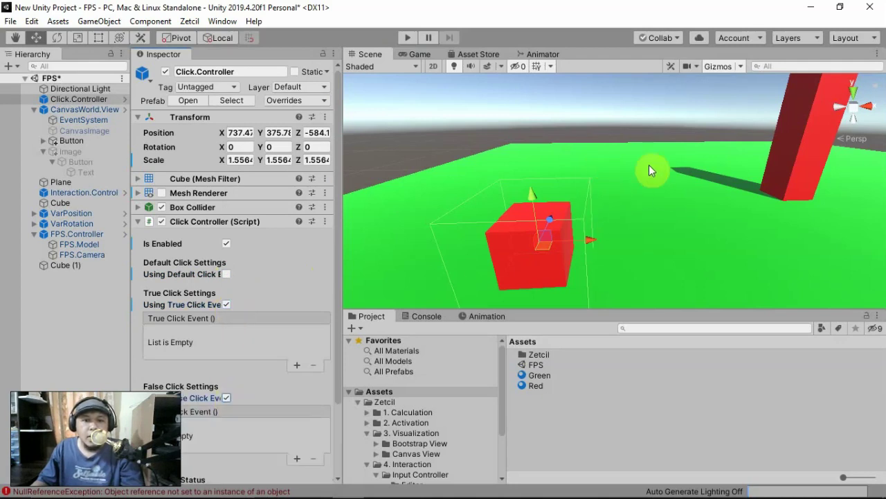
Add an empty entry to both the True Click Event and False Click Event lists of Click.Controller.
right_drag(649, 170, 546, 222)
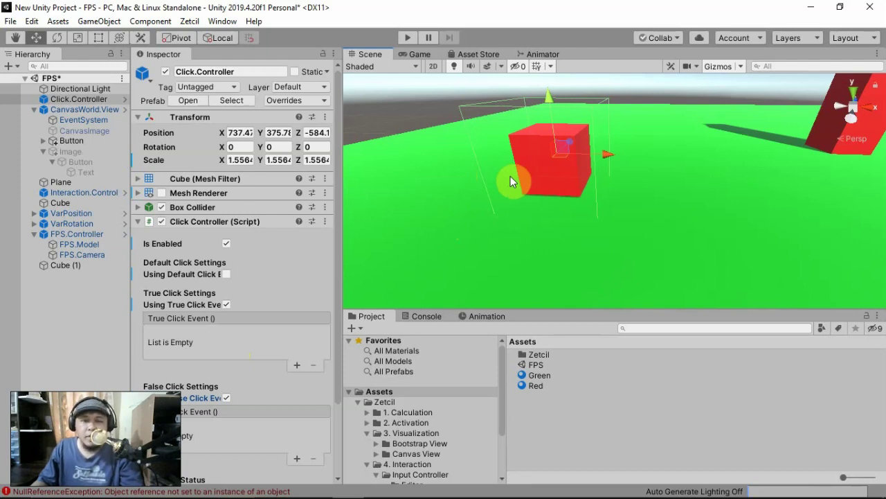
right_drag(663, 217, 675, 177)
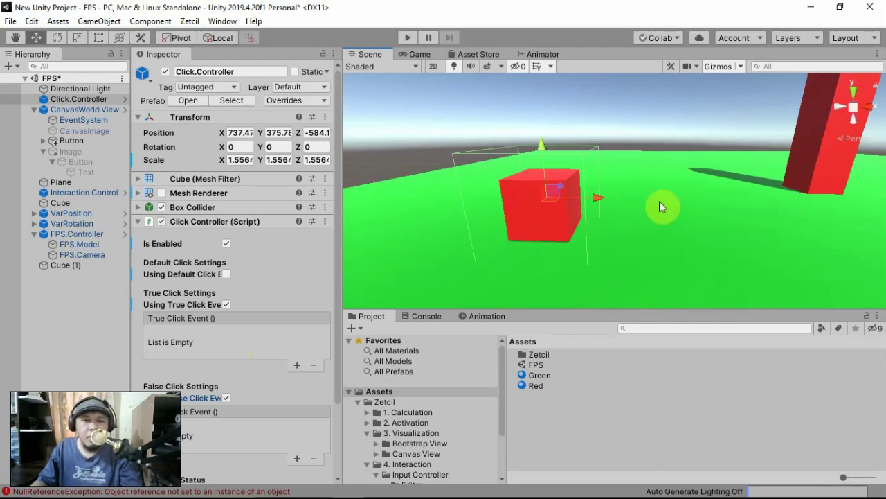
click(296, 364)
click(297, 458)
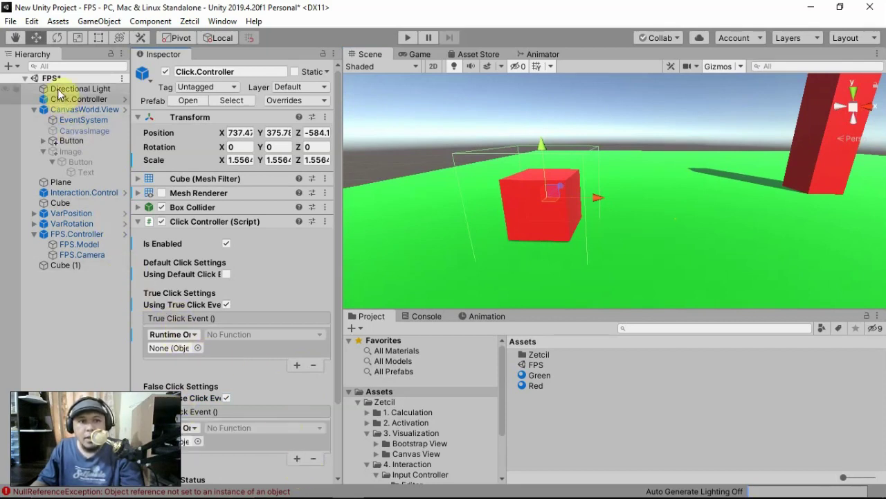
Assign Directional Light to both click events with GameObject.SetActive, enabling its checkbox for the True event and leaving the False event's unchecked.
drag(59, 93, 169, 348)
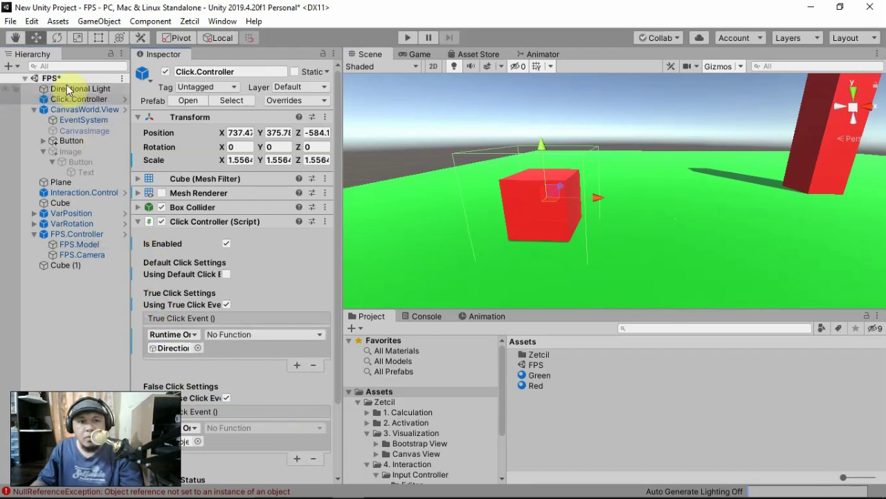
drag(68, 90, 165, 435)
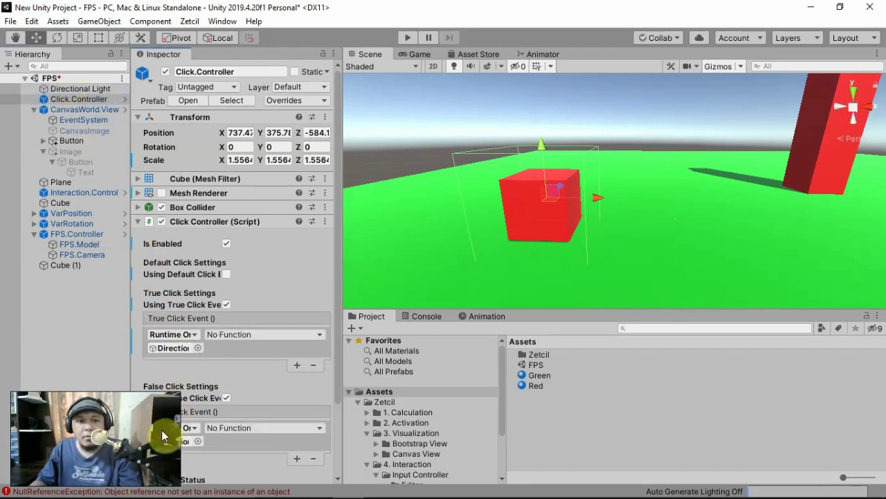
click(230, 334)
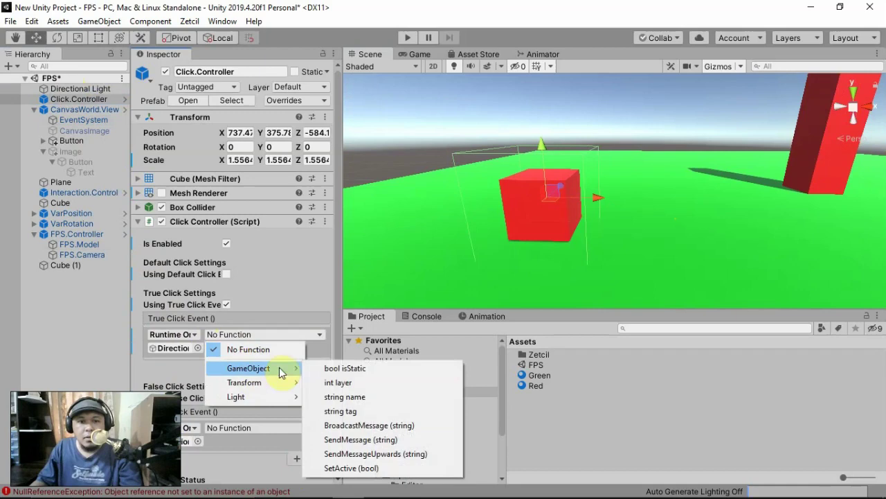
click(351, 467)
click(280, 428)
mouse_move(276, 428)
mouse_move(256, 396)
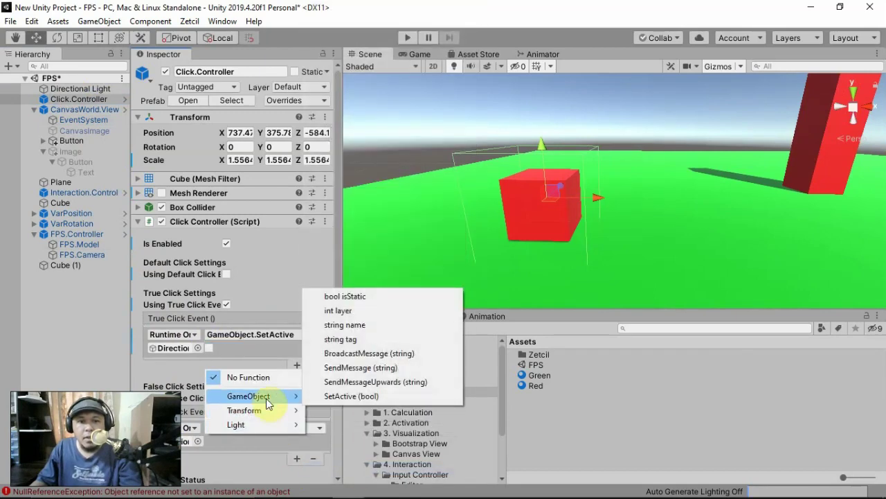
click(318, 396)
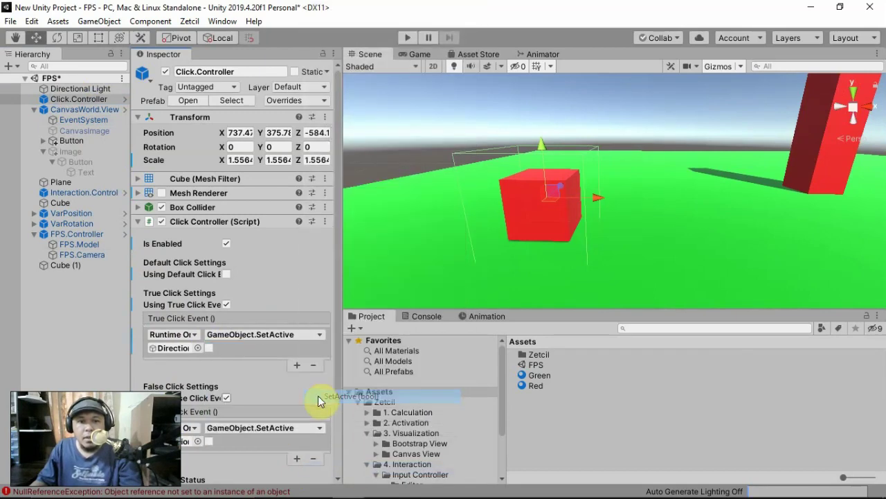
click(208, 348)
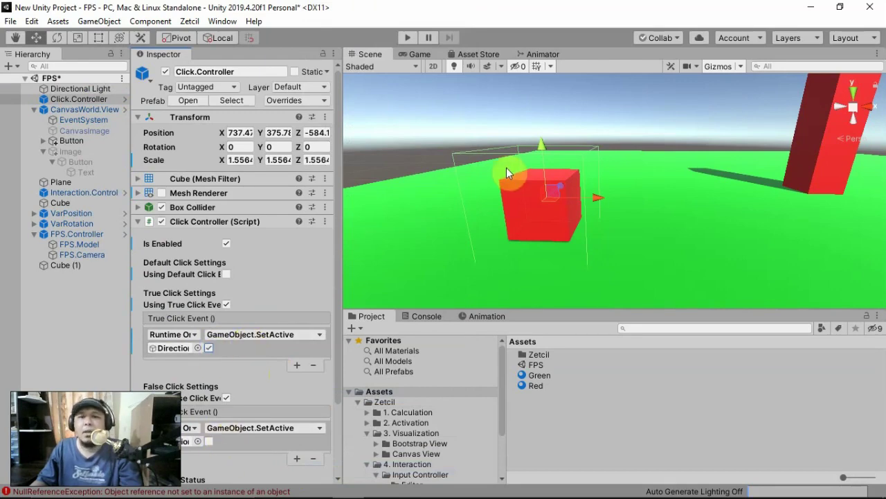
Run the game, turn toward the small red cube and trigger it repeatedly to test switching the directional light.
click(409, 37)
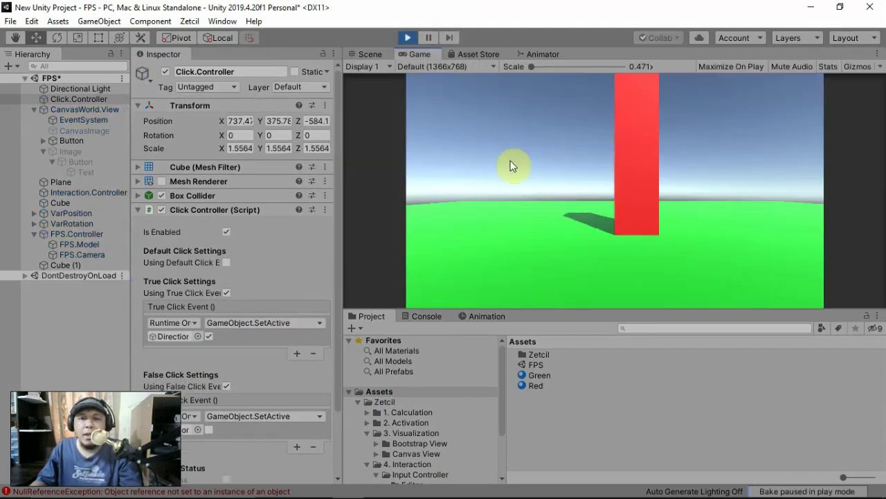
click(588, 182)
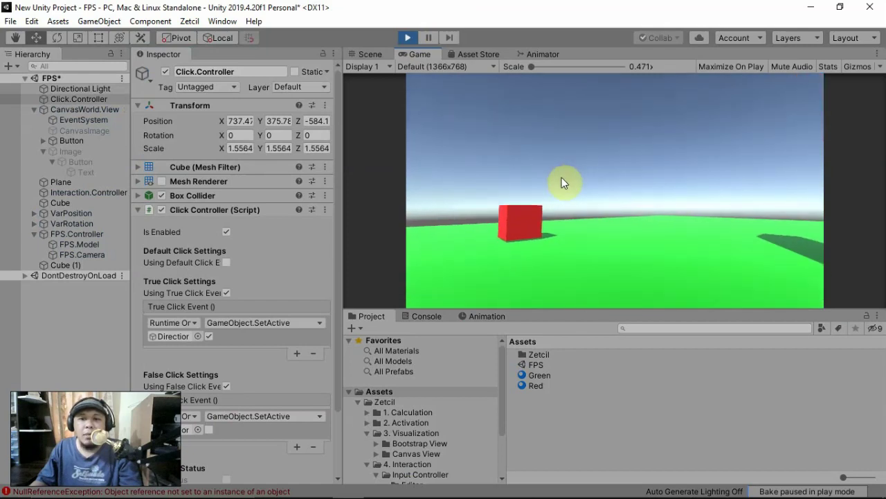
click(518, 220)
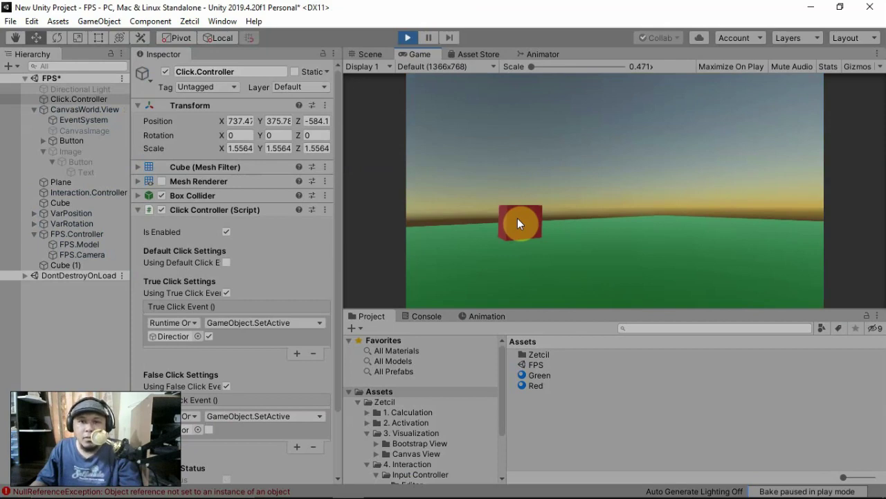
click(518, 222)
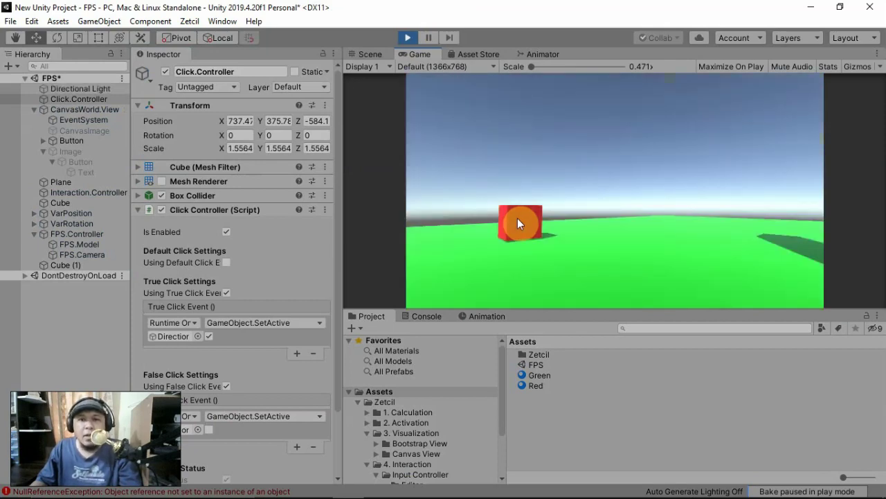
click(517, 218)
click(517, 218)
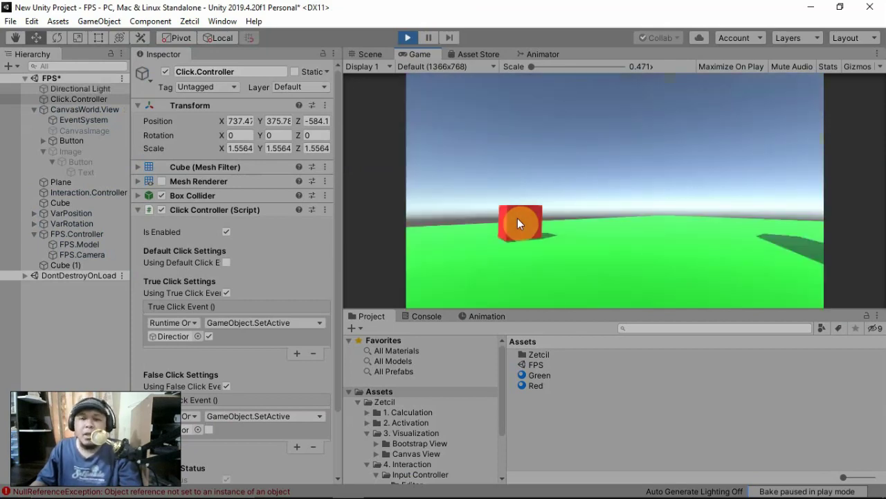
click(518, 218)
click(517, 218)
click(518, 218)
click(517, 218)
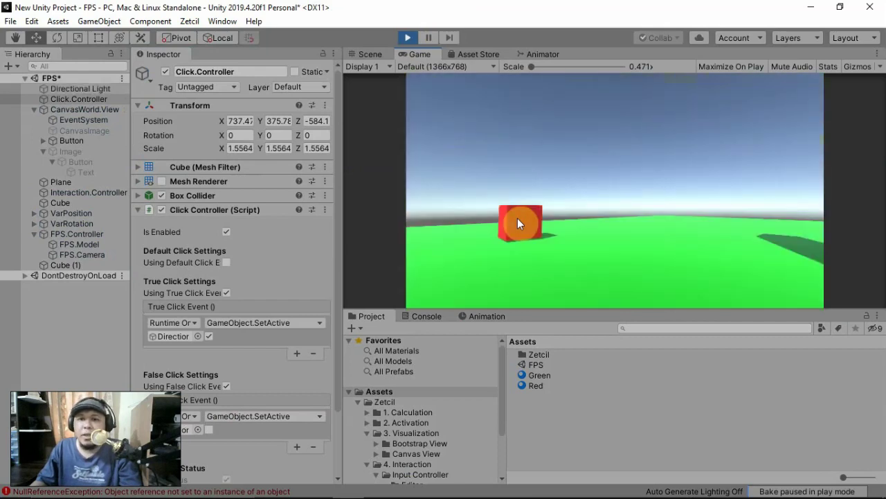
click(518, 218)
click(518, 218)
click(518, 218)
click(518, 218)
click(518, 218)
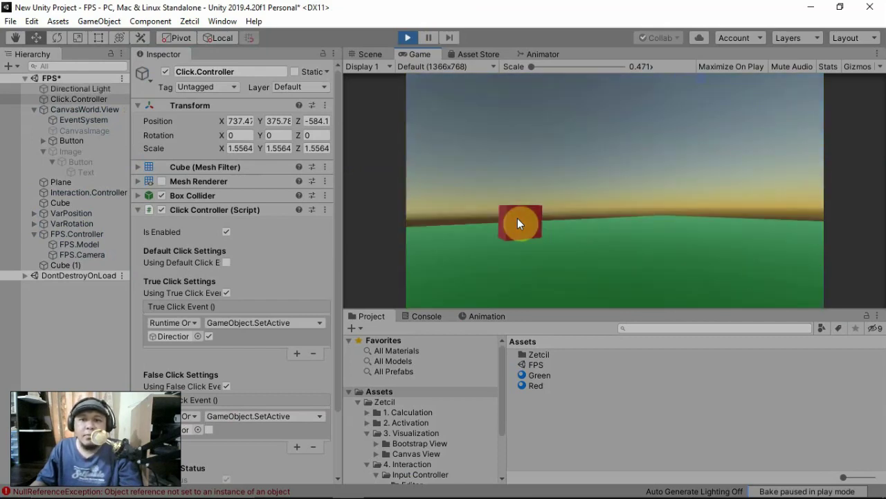
click(518, 218)
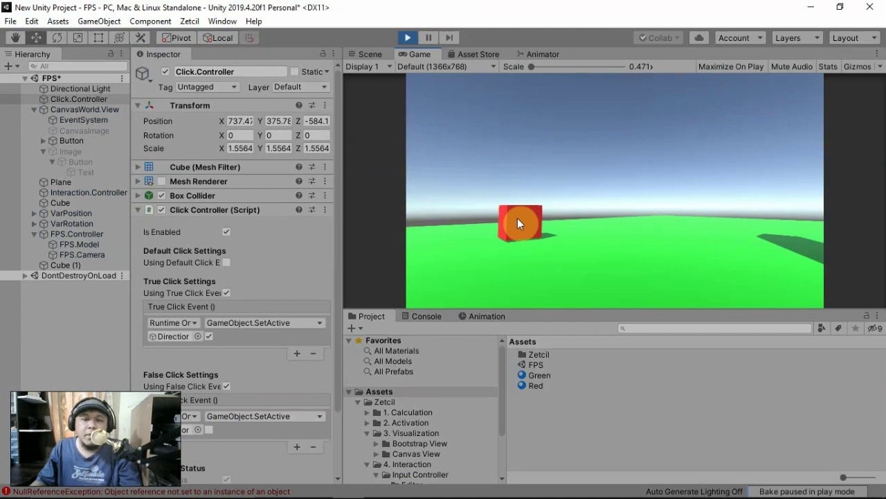
click(517, 218)
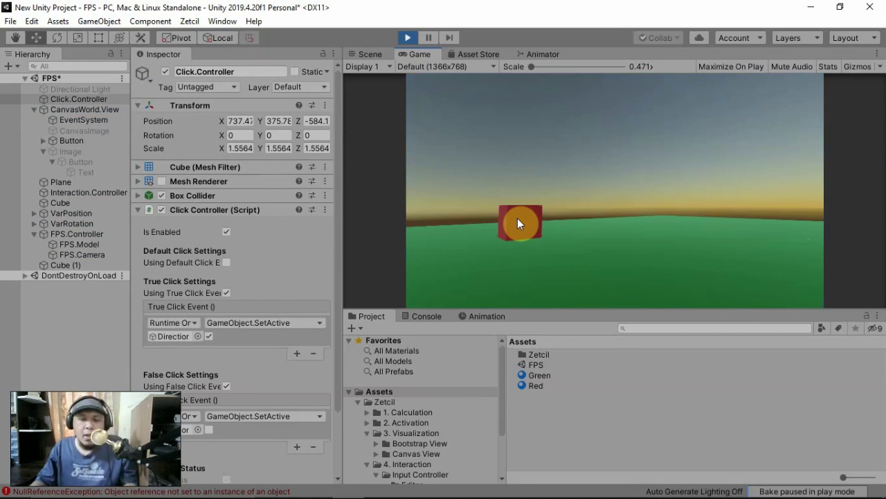
Walk around the scene with the light off and use the world-space Button to display the image.
key(a)
key(d)
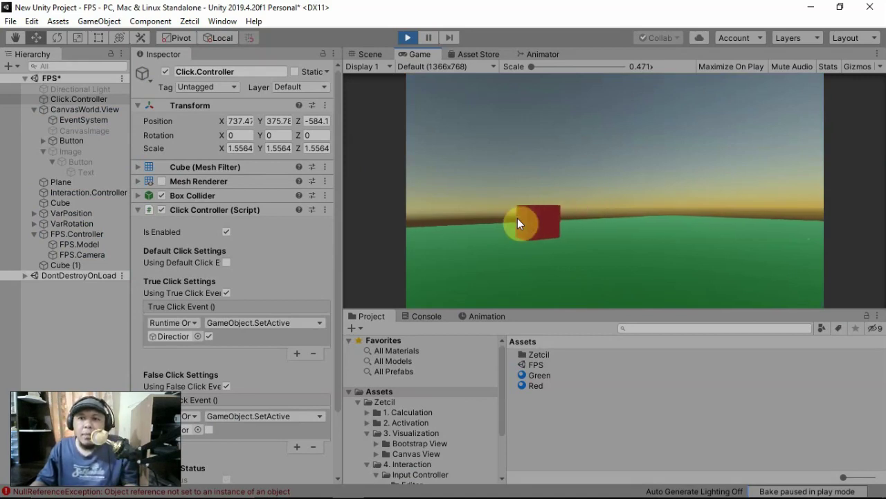
key(w)
key(d)
key(s)
key(a)
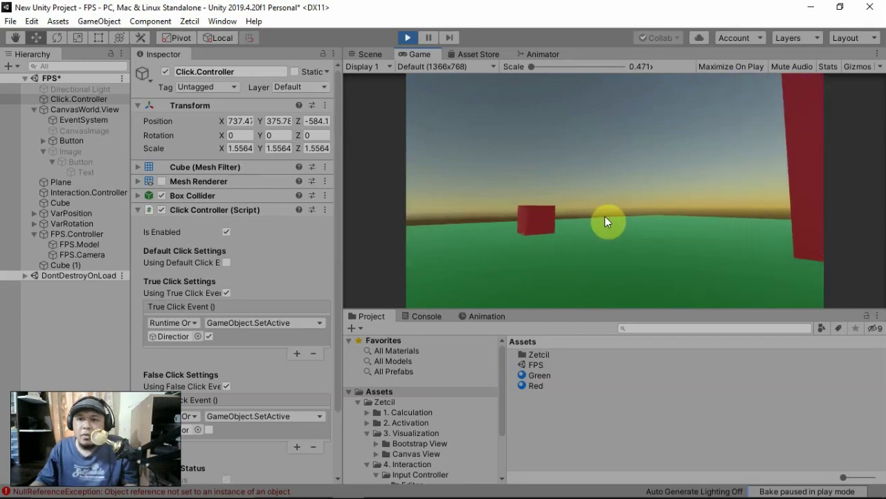
key(w)
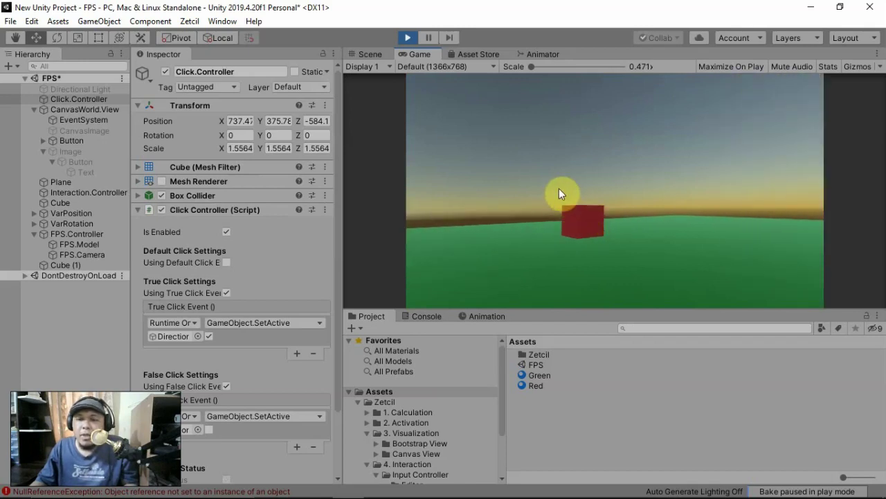
key(w)
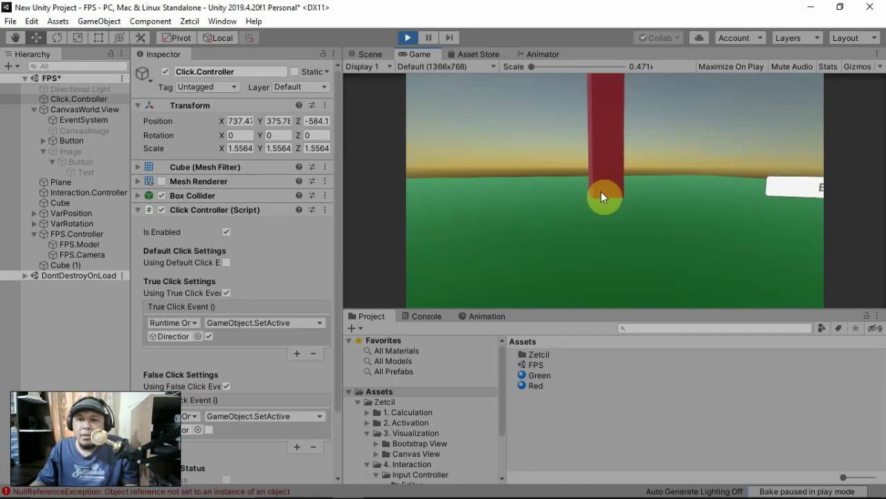
key(a)
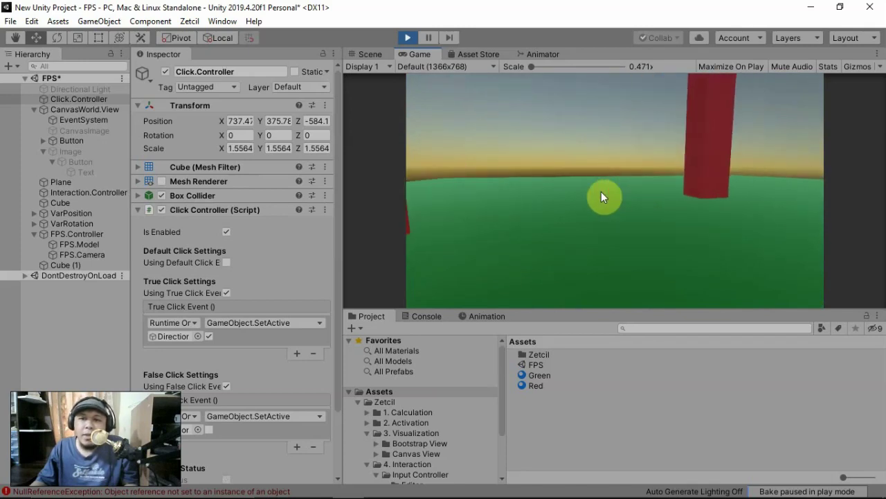
key(d)
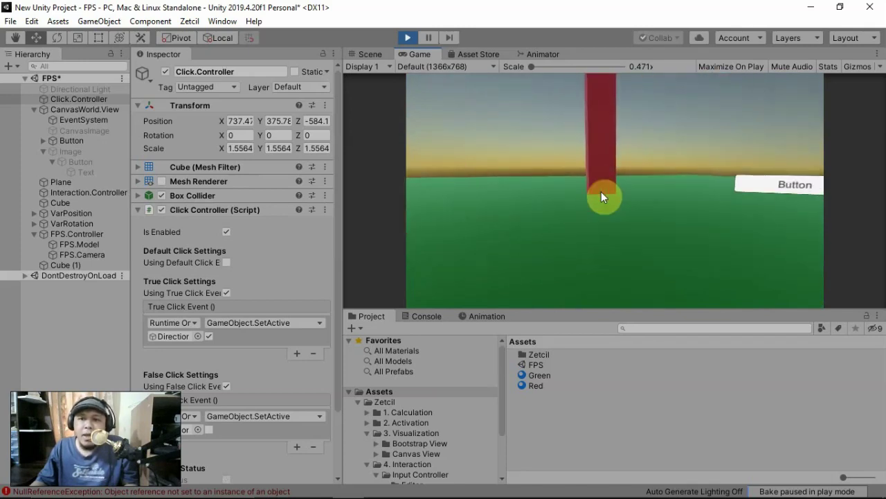
key(s)
click(646, 251)
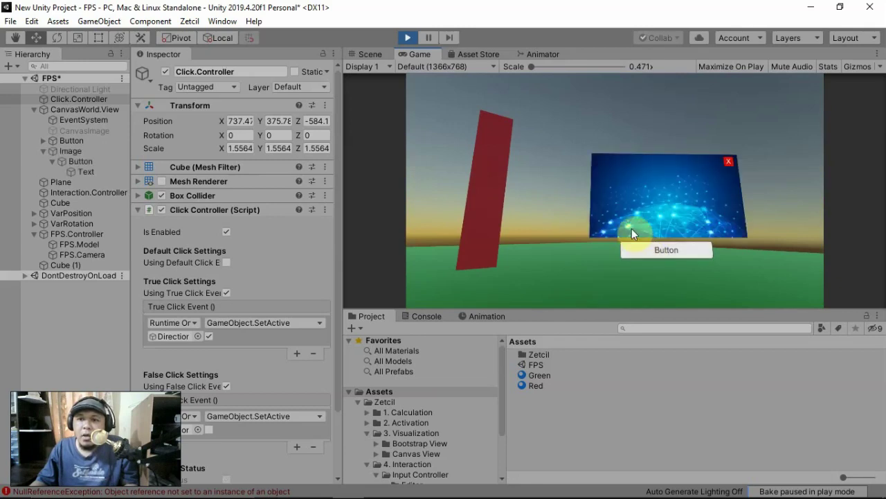
Return to the small red cube, trigger its light switch twice more, and stop the game.
key(w)
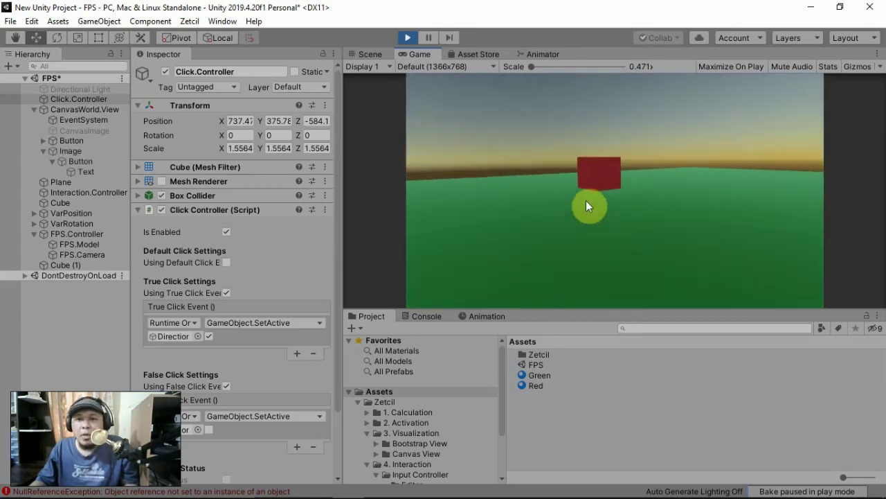
click(591, 187)
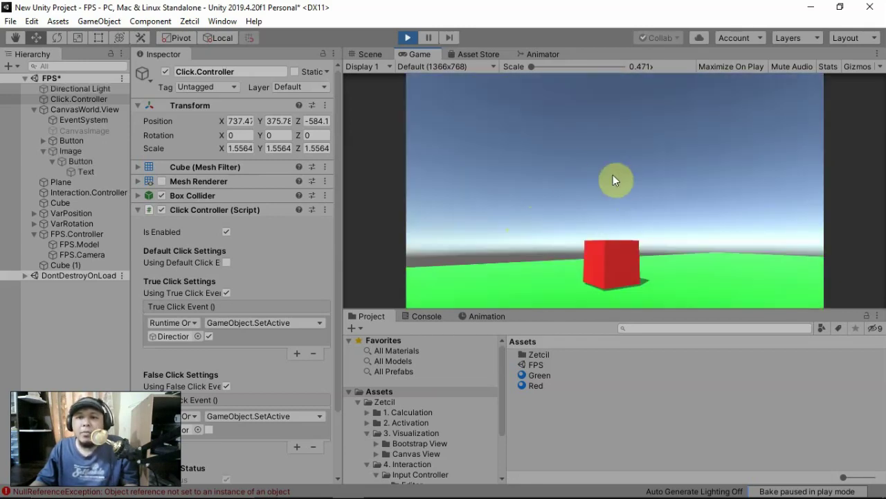
click(564, 166)
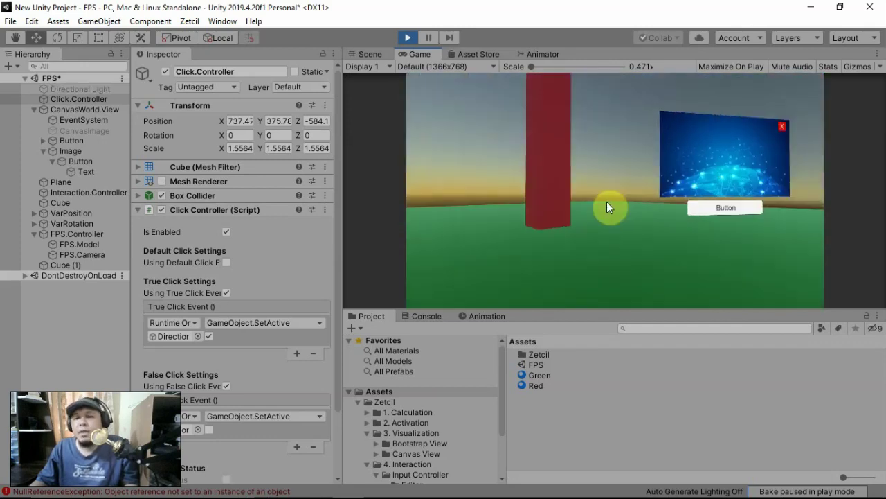
key(s)
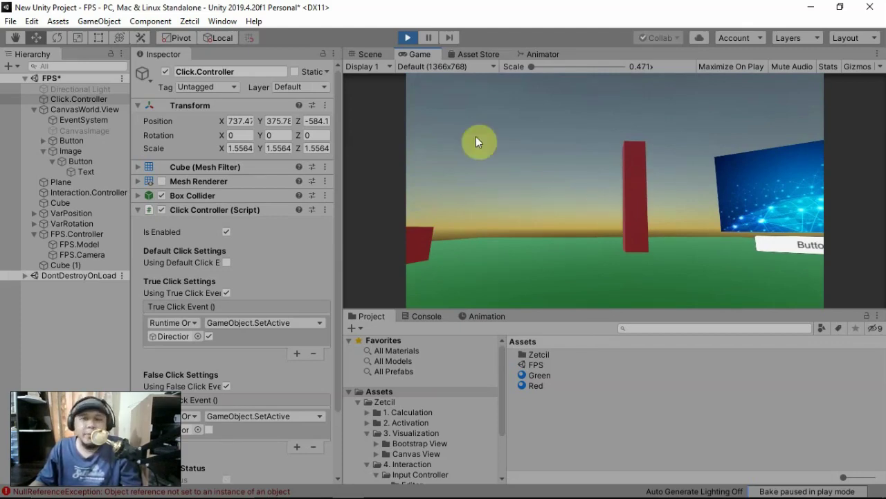
click(408, 38)
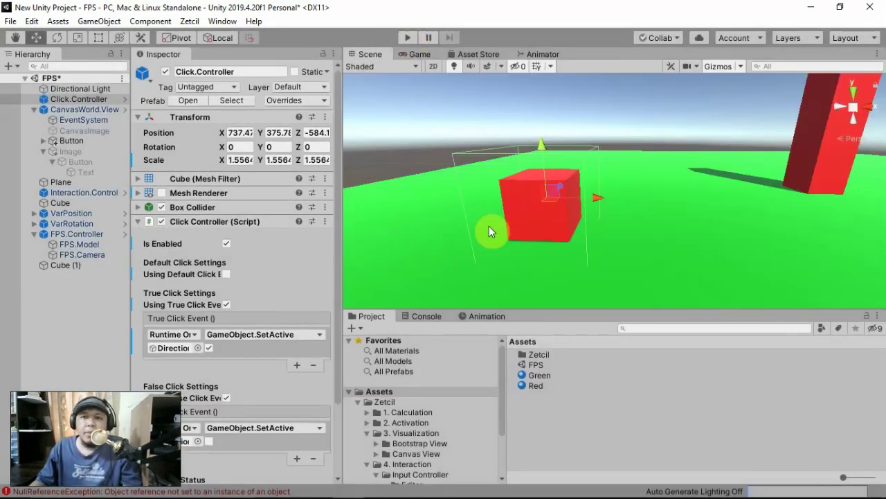